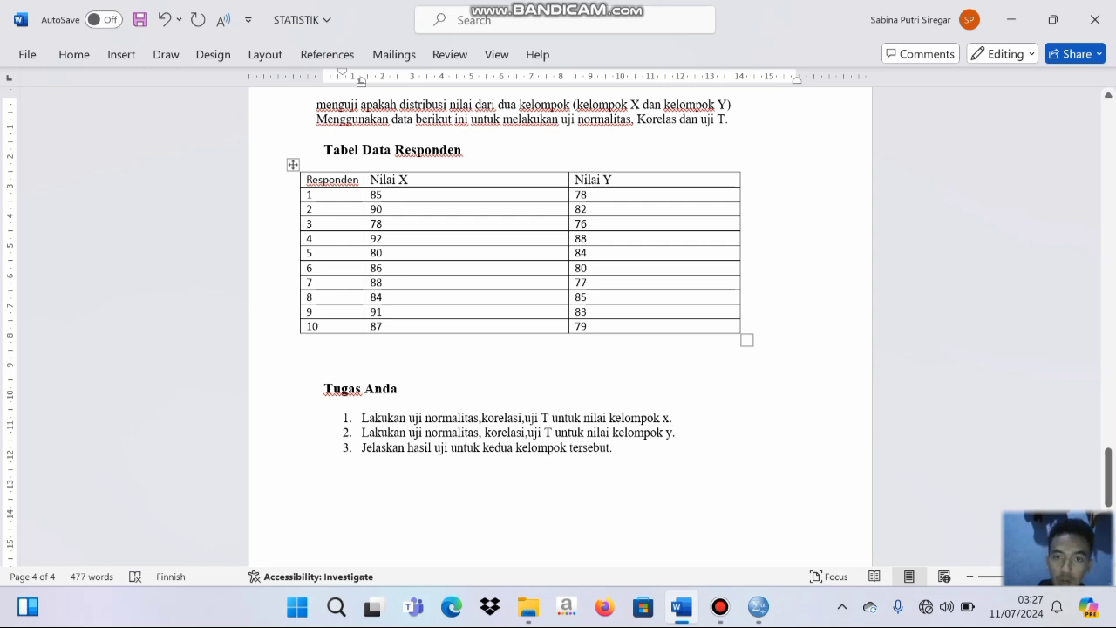
# Step: Switch to SPSS Statistics and define two variables named x and y
pyautogui.click(759, 608)
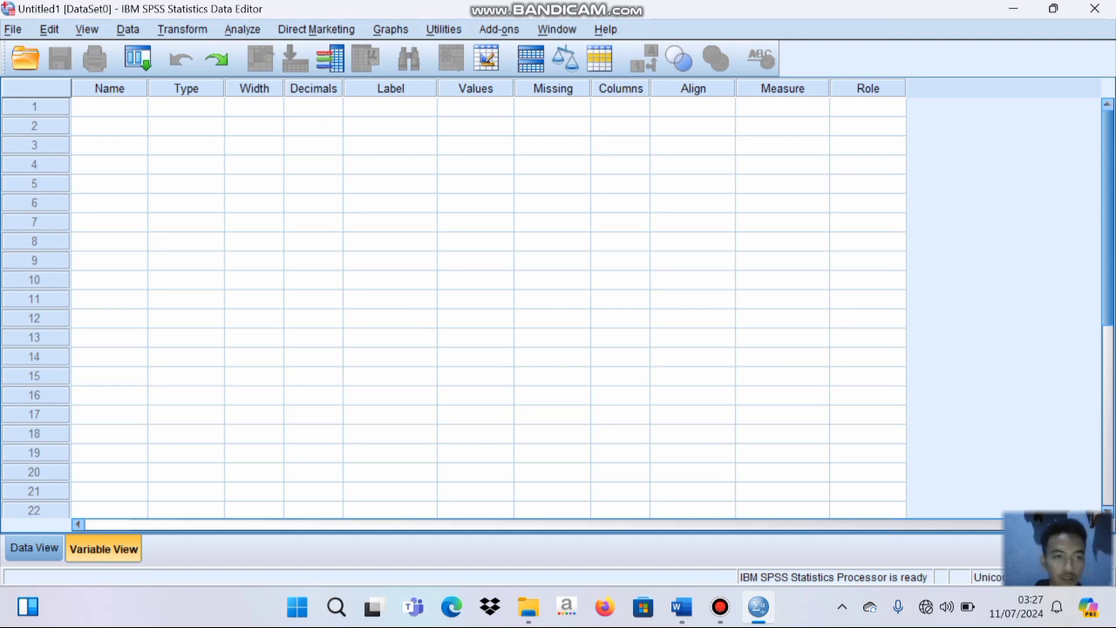
pyautogui.click(109, 106)
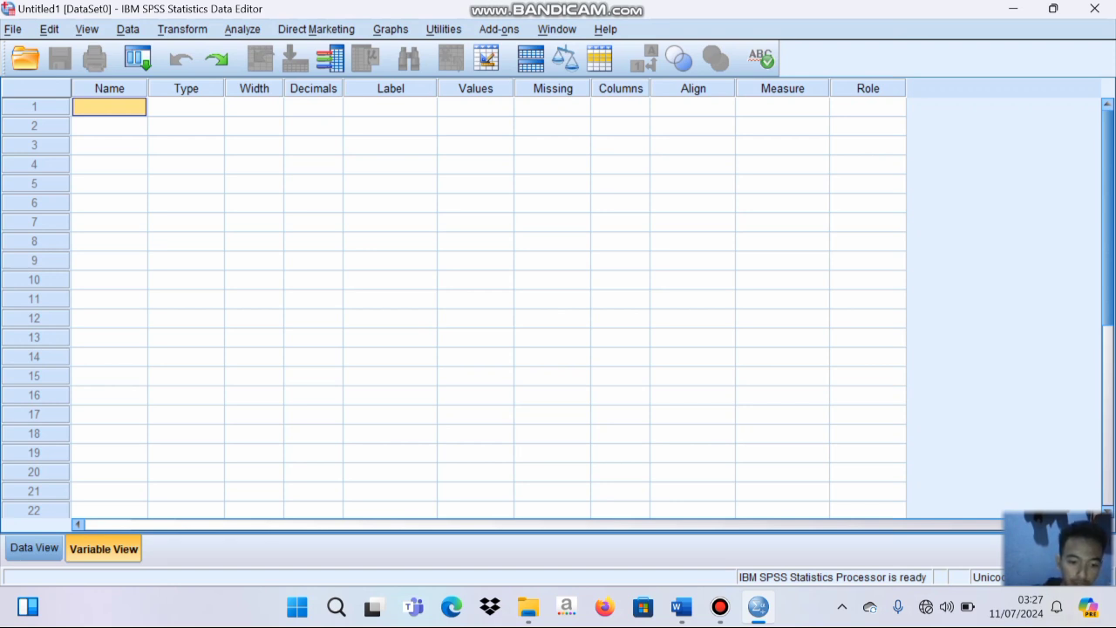
pyautogui.write('x')
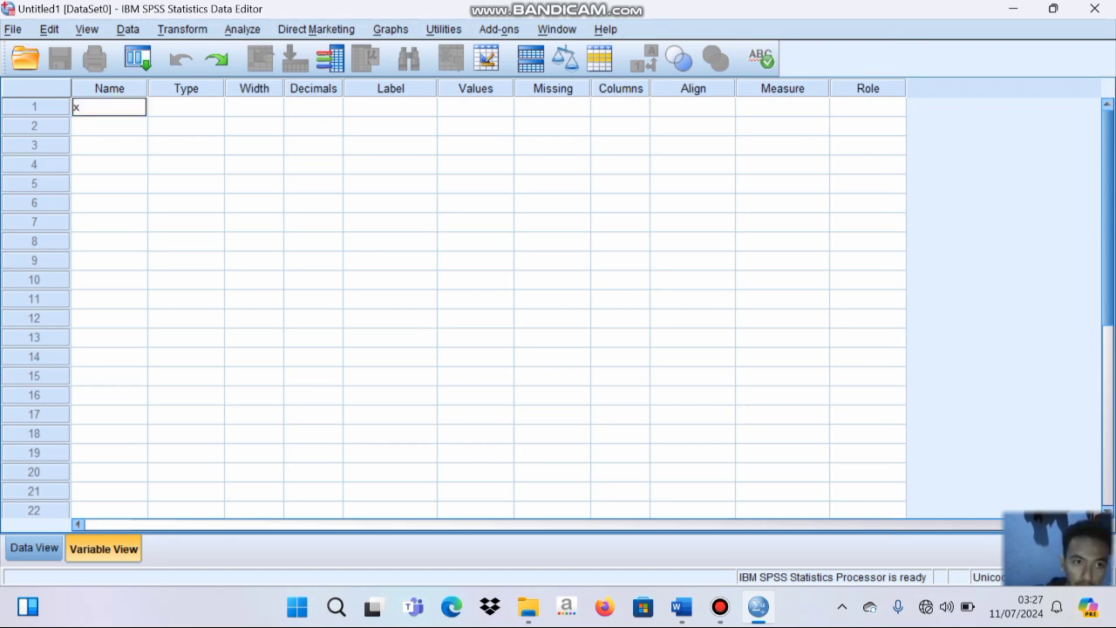
pyautogui.press('Return')
pyautogui.write('y')
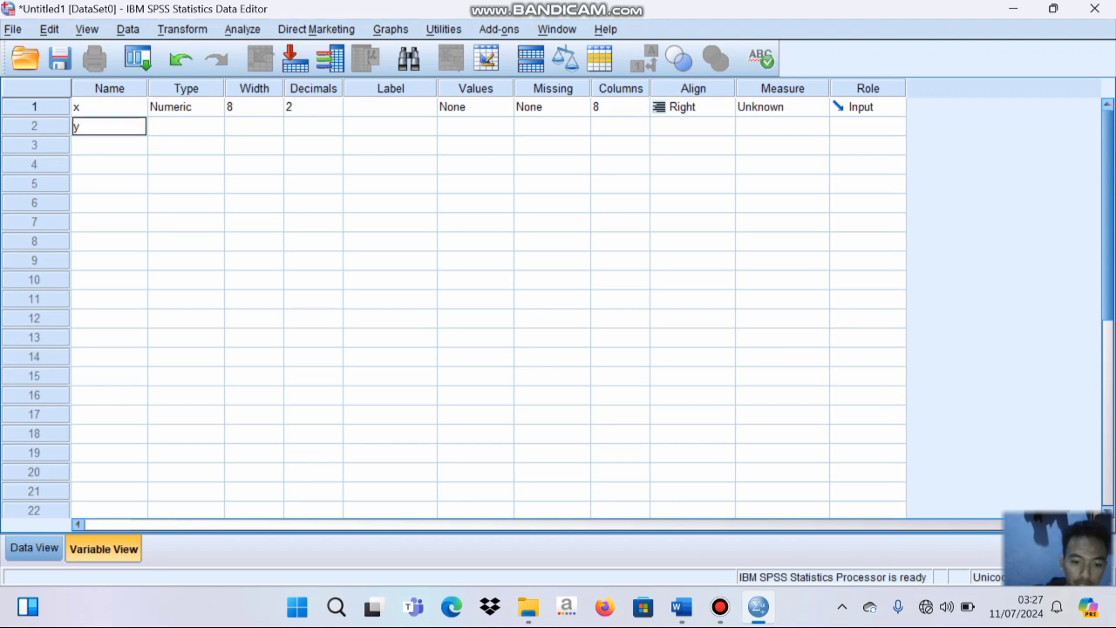
pyautogui.press('Return')
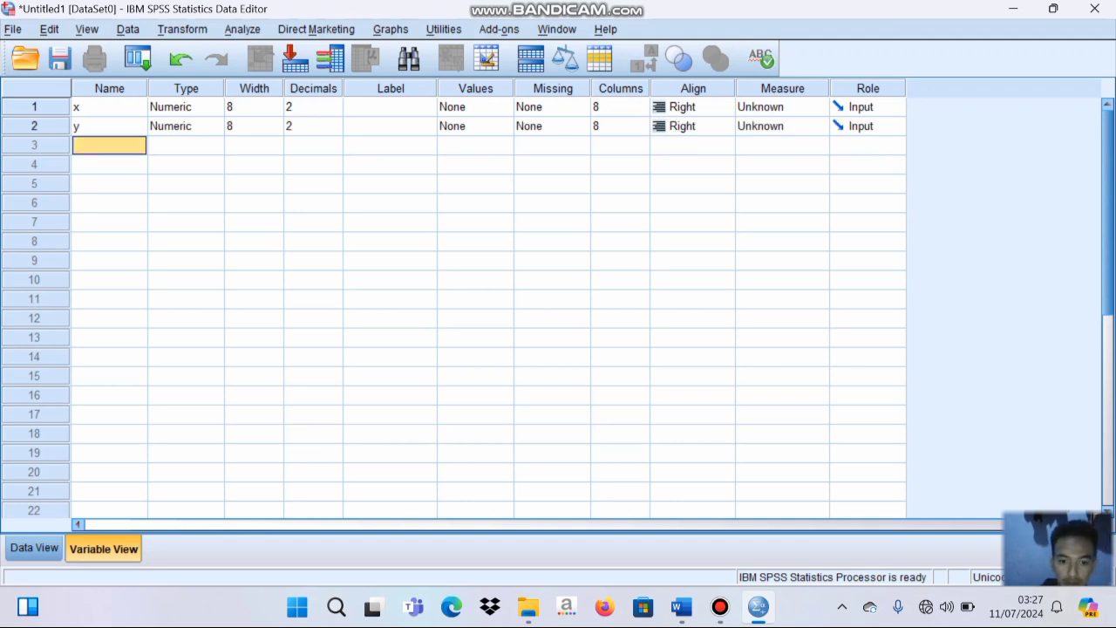
# Step: Set the decimals of variables x and y to 0
pyautogui.click(313, 88)
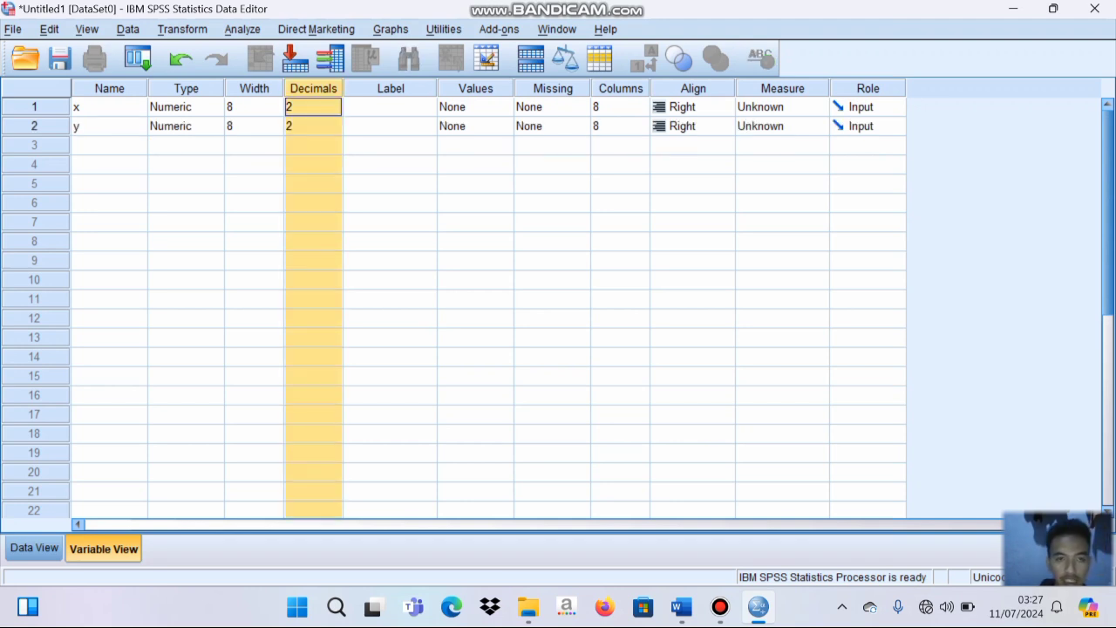
pyautogui.click(314, 107)
pyautogui.press('Delete')
pyautogui.write('0')
pyautogui.press('Return')
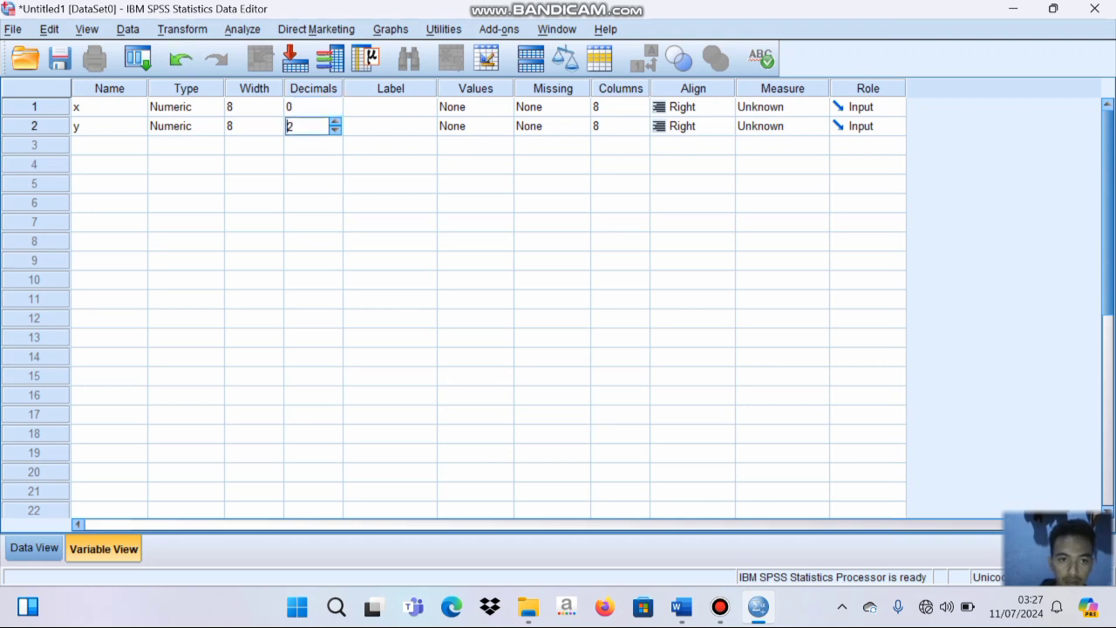
pyautogui.press('Delete')
pyautogui.write('0')
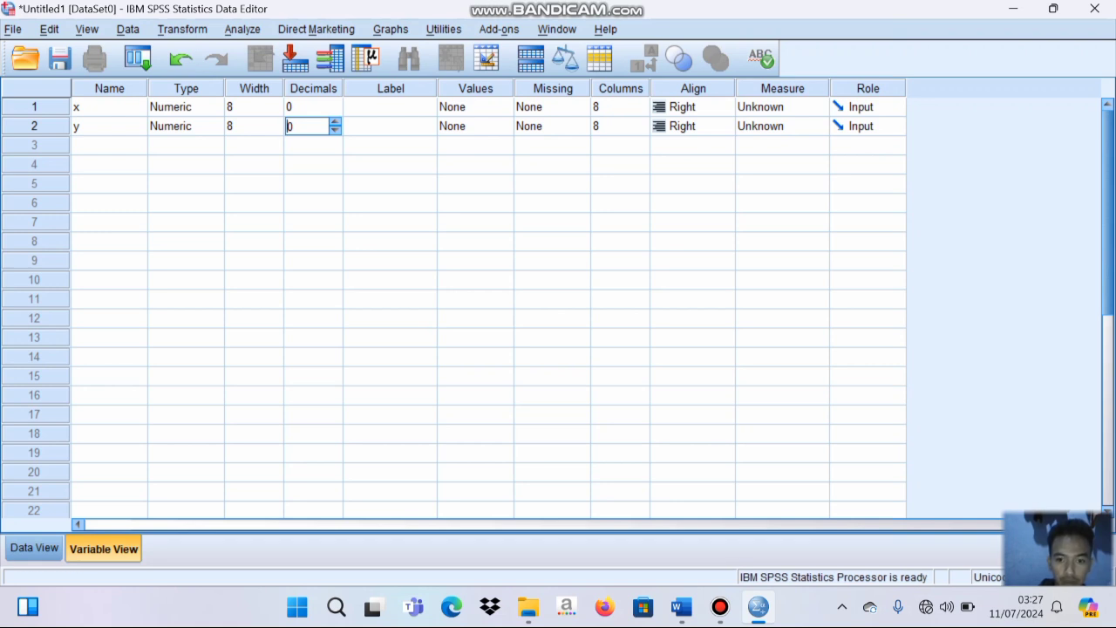
# Step: Copy the Nilai X and Nilai Y values of all ten respondents from the Word table into SPSS columns x and y, starting at case 1
pyautogui.moveTo(682, 607)
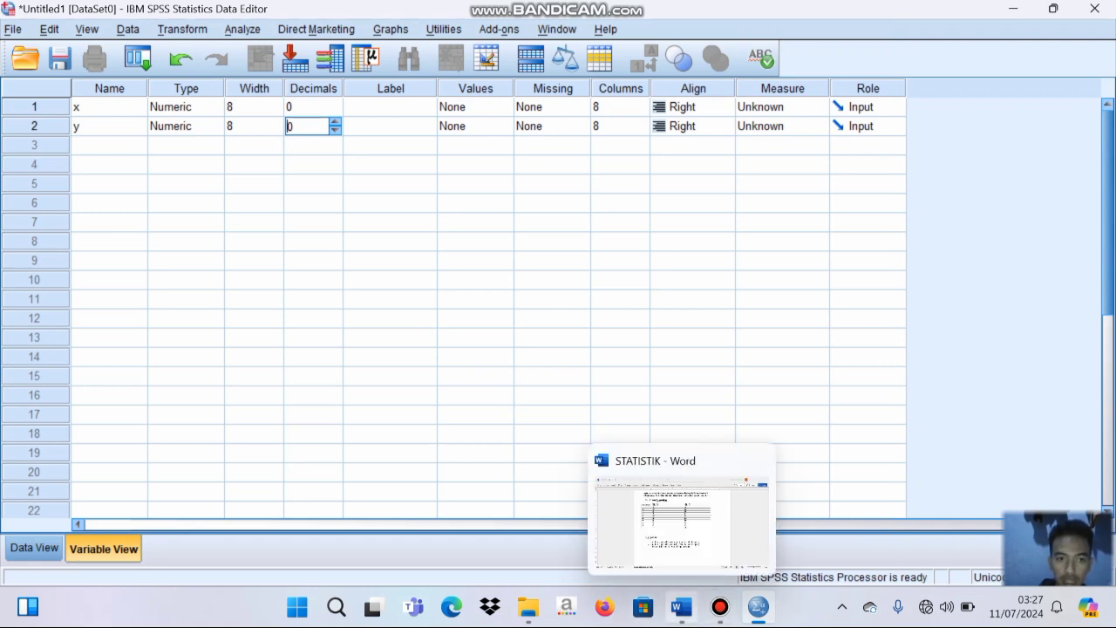
pyautogui.click(34, 548)
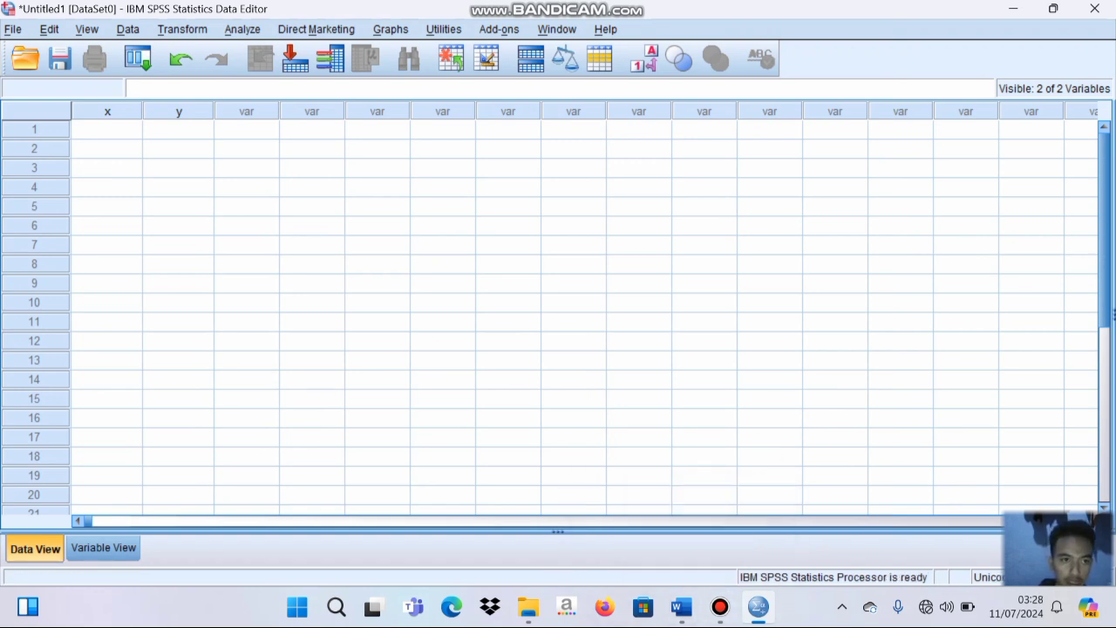
pyautogui.click(106, 130)
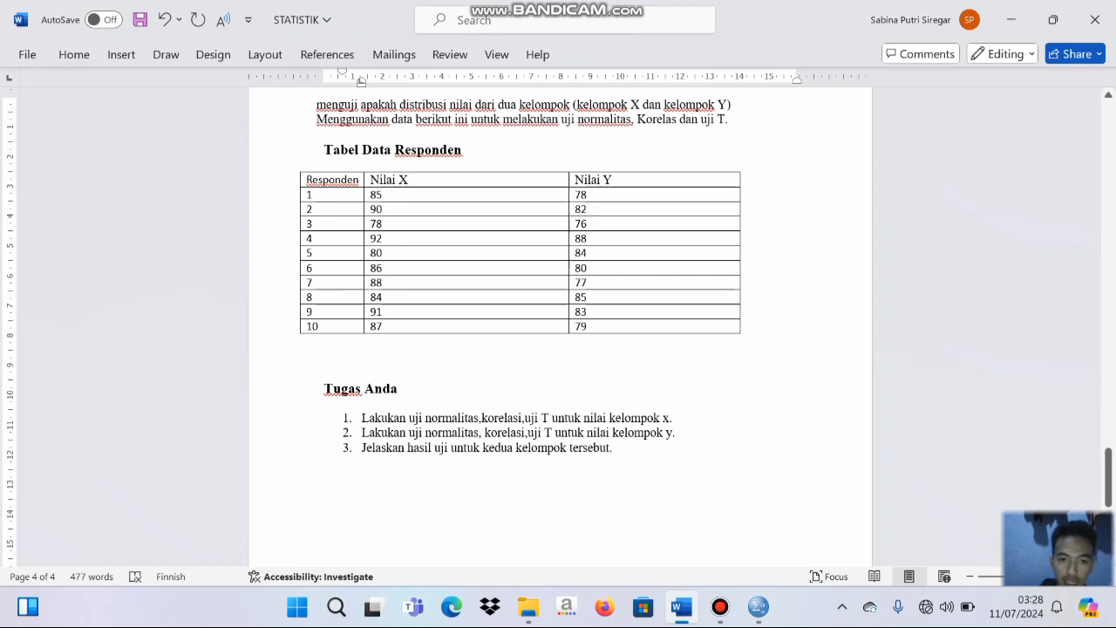
pyautogui.click(682, 607)
pyautogui.moveTo(675, 329); pyautogui.dragTo(410, 197)
pyautogui.rightClick(410, 200)
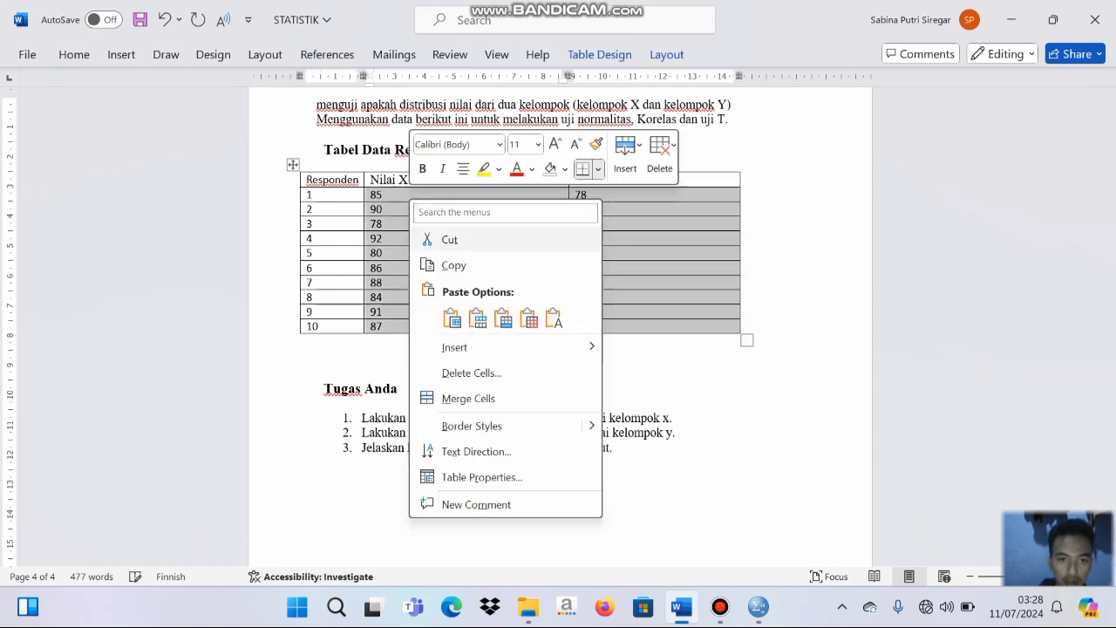
pyautogui.click(453, 266)
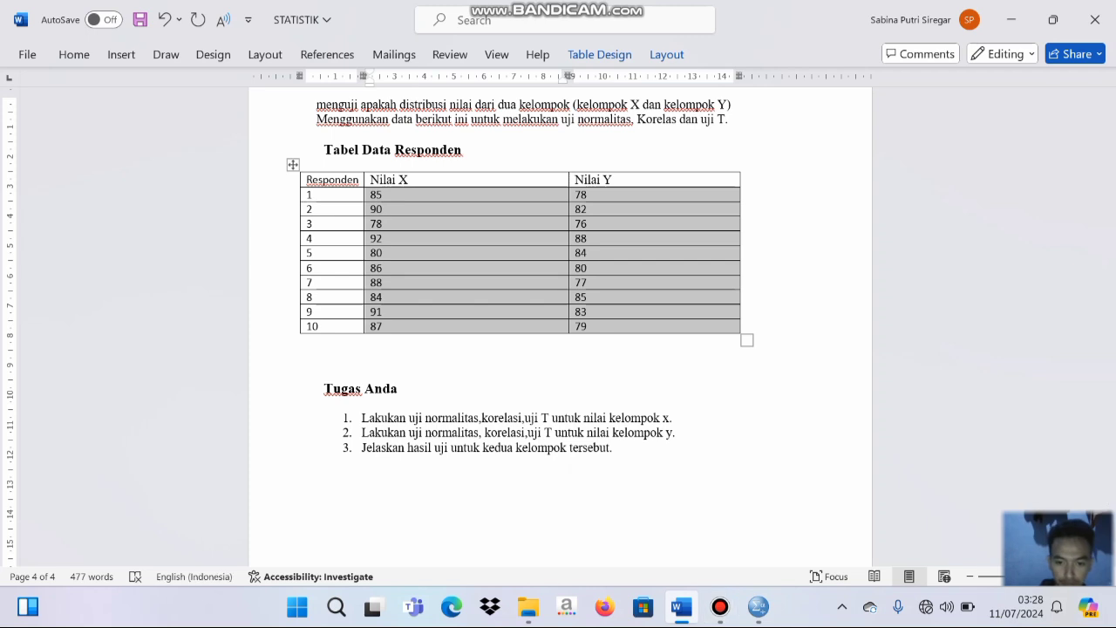
pyautogui.click(758, 607)
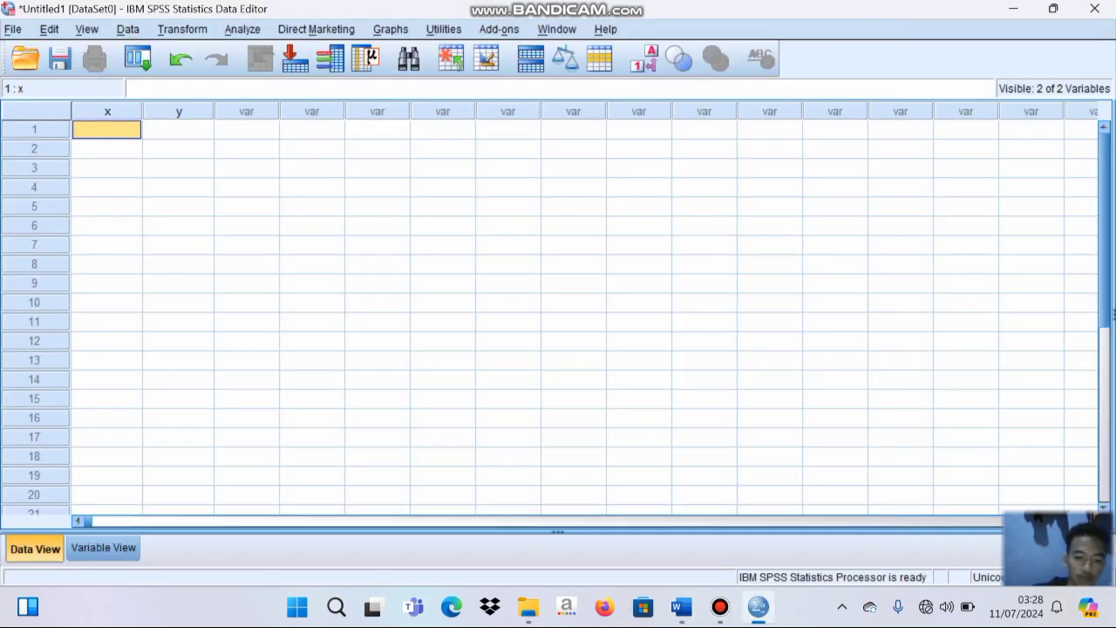
pyautogui.hotkey('ctrl', 'v')
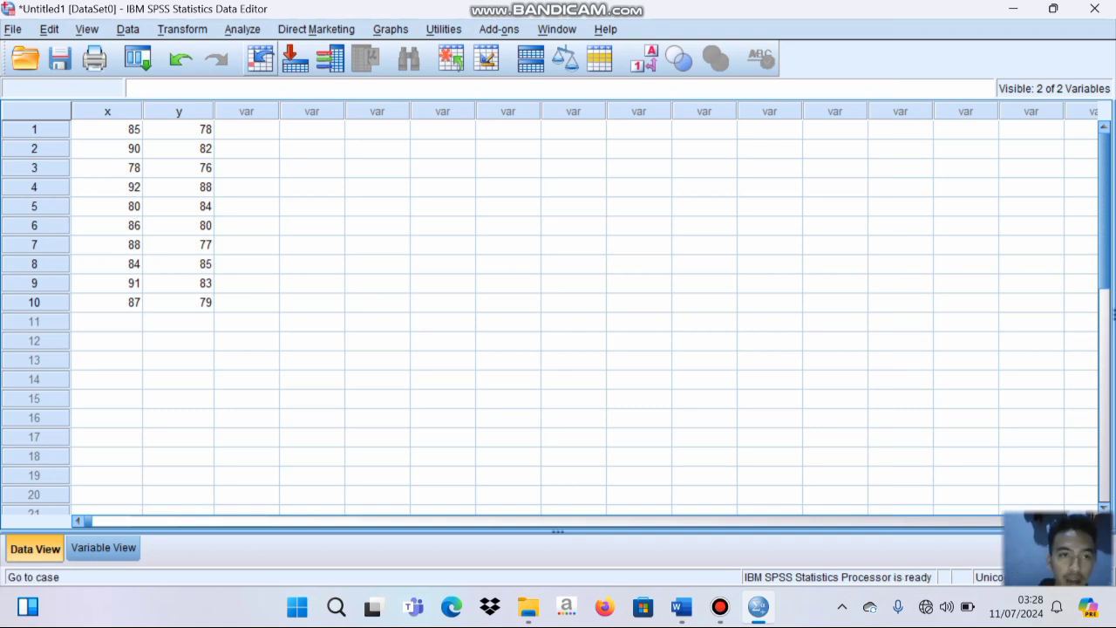
# Step: Set up a linear regression with x as the independent variable and y as the dependent variable
pyautogui.click(242, 29)
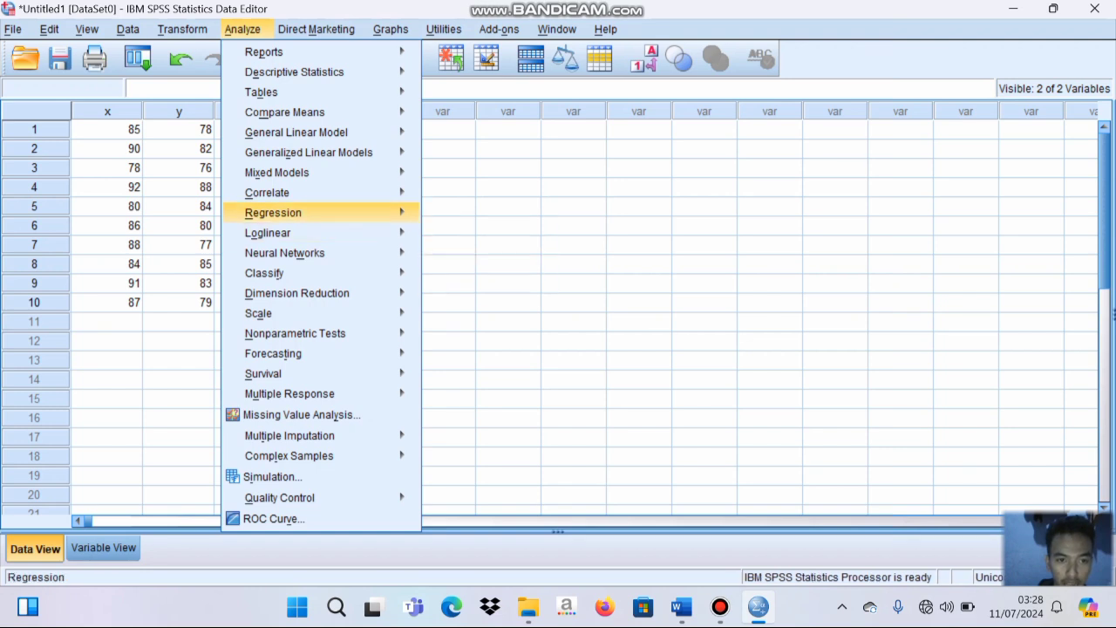
pyautogui.moveTo(273, 212)
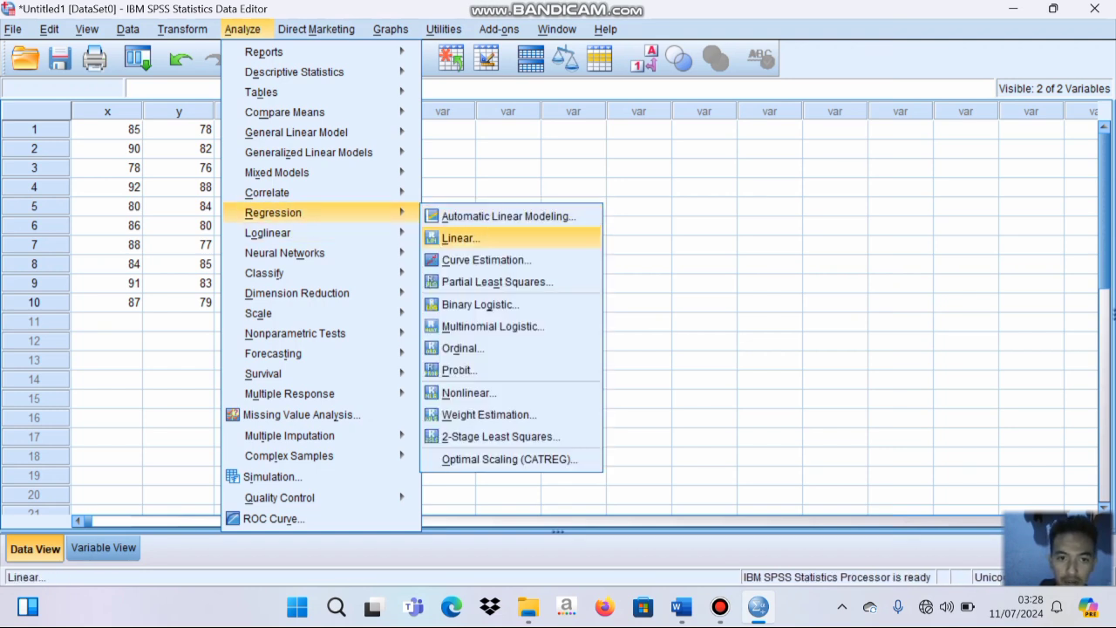
pyautogui.click(460, 237)
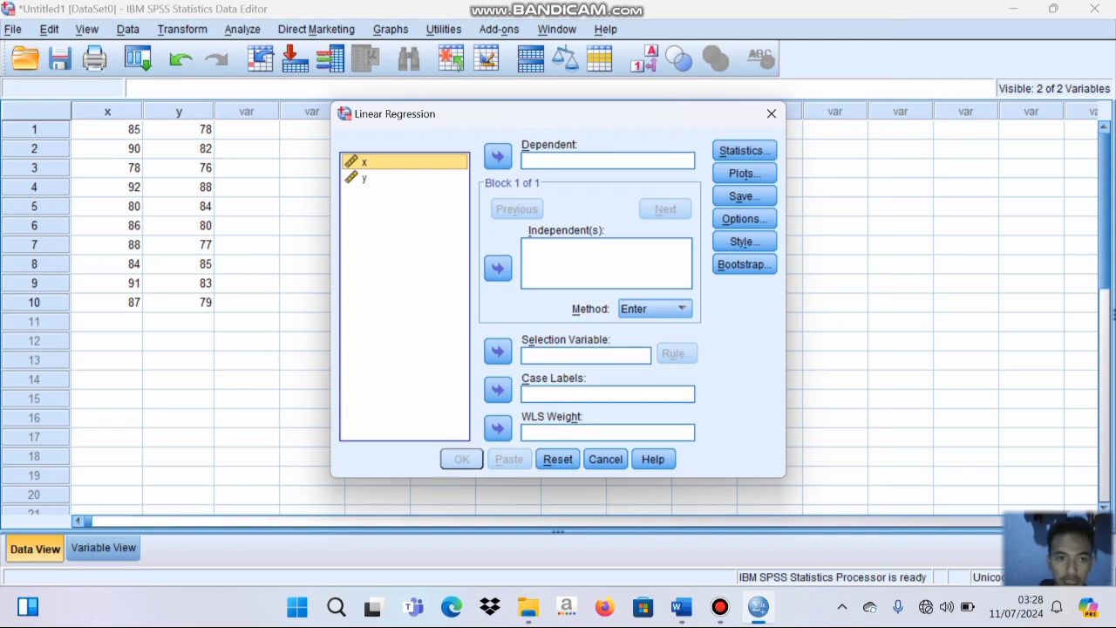
pyautogui.click(498, 269)
pyautogui.click(365, 178)
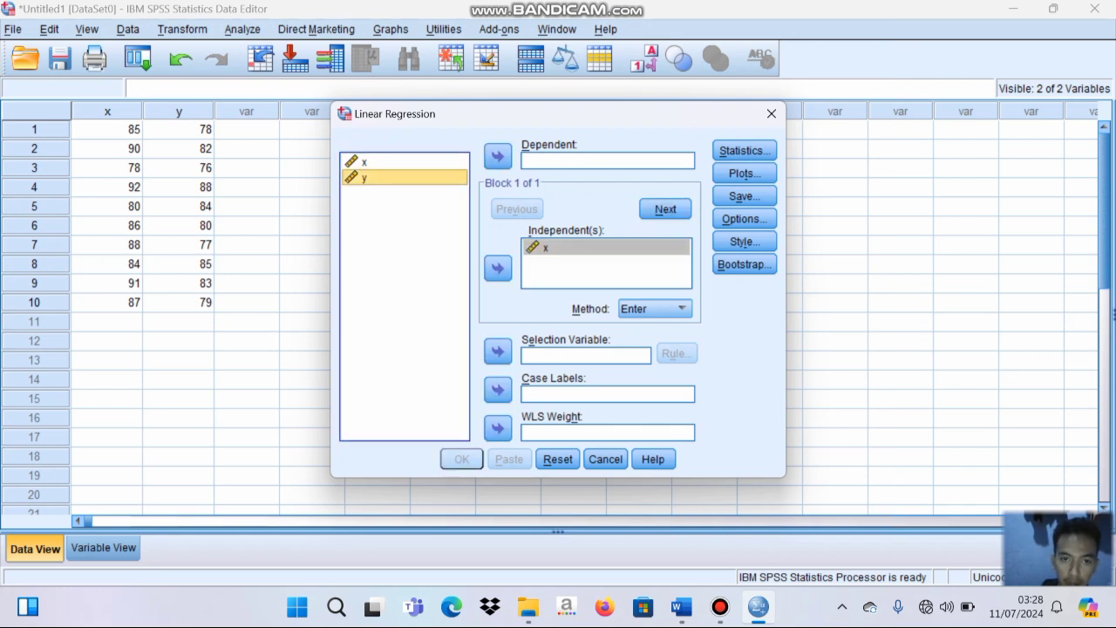
pyautogui.click(498, 157)
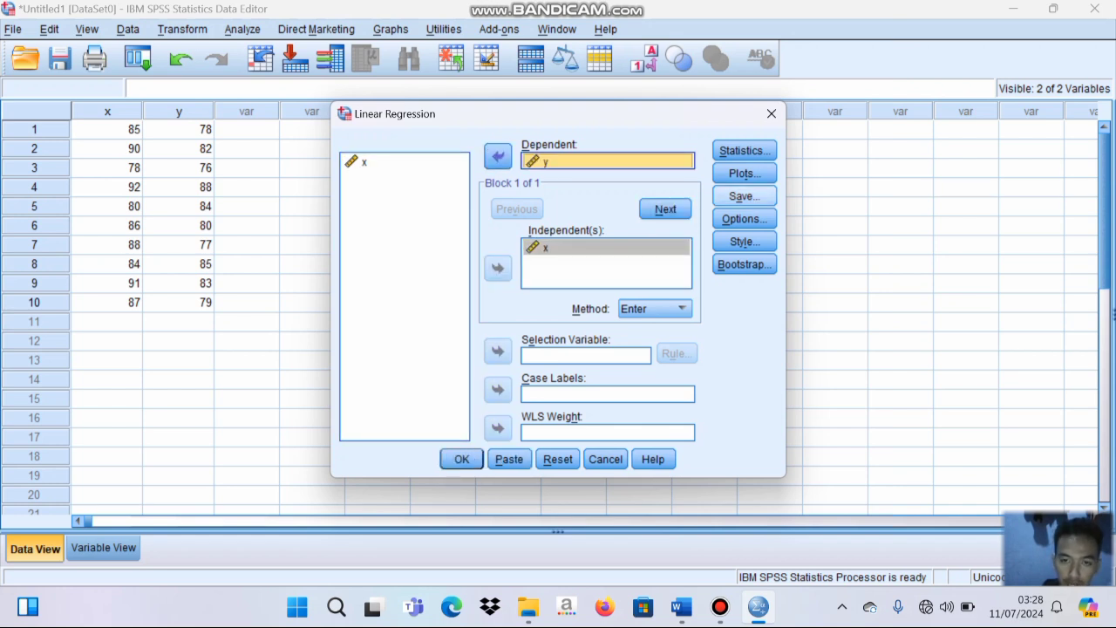
# Step: Enable saving of unstandardized residuals and run the linear regression
pyautogui.click(745, 196)
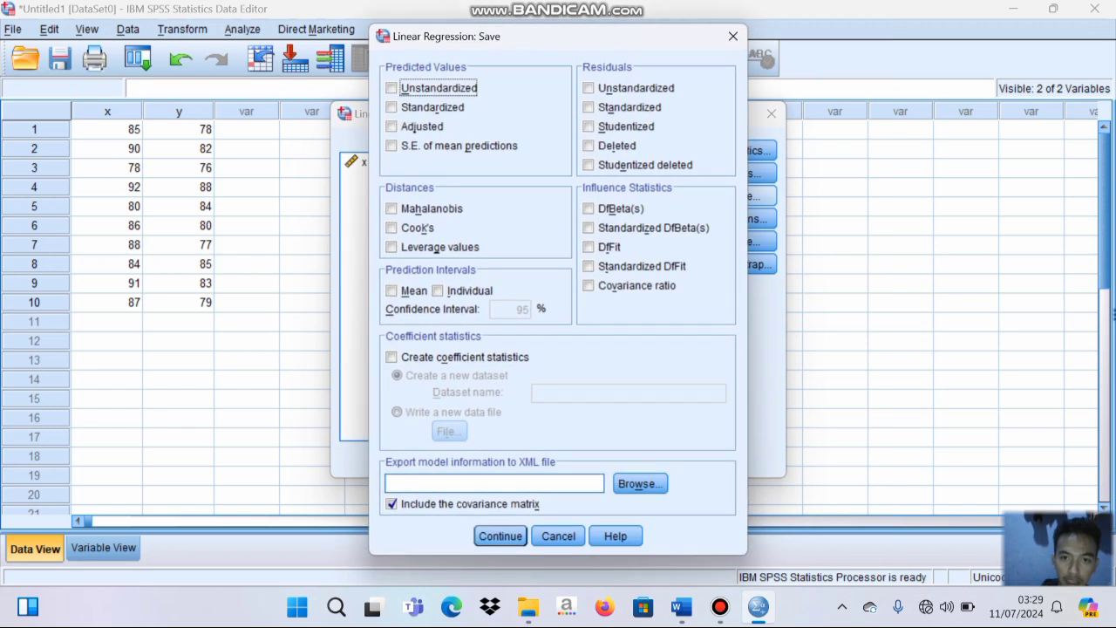
pyautogui.click(589, 88)
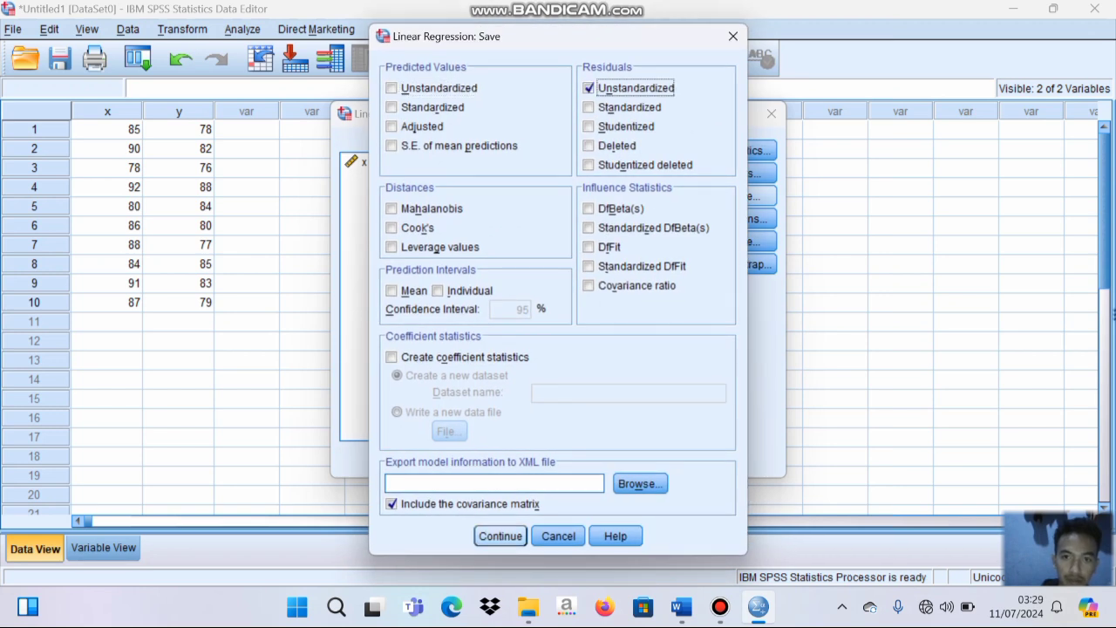
pyautogui.click(500, 535)
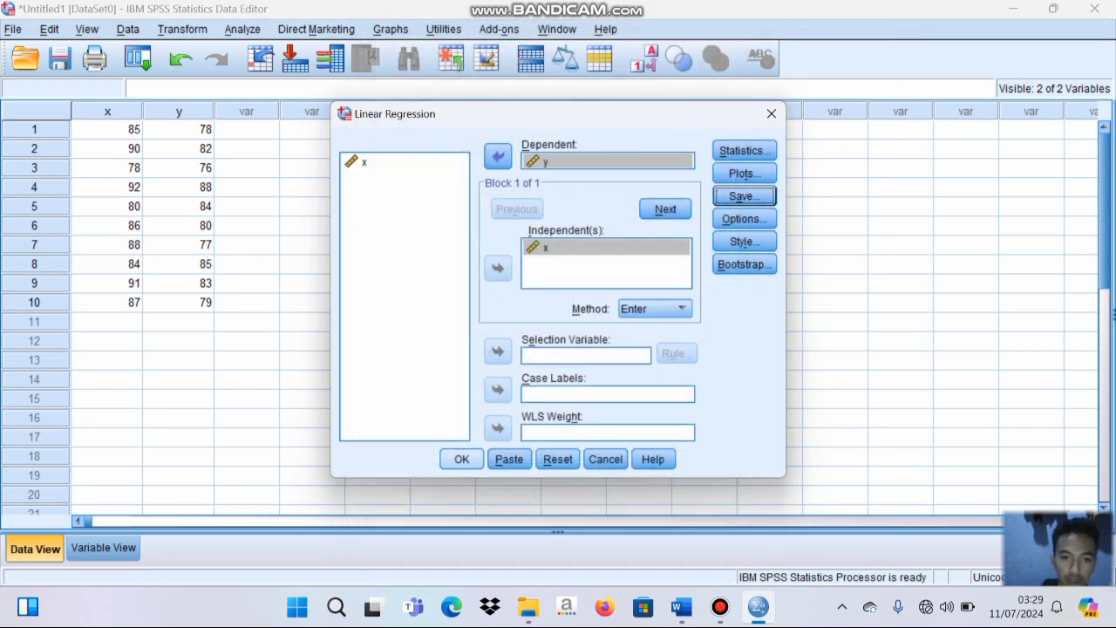
pyautogui.click(462, 459)
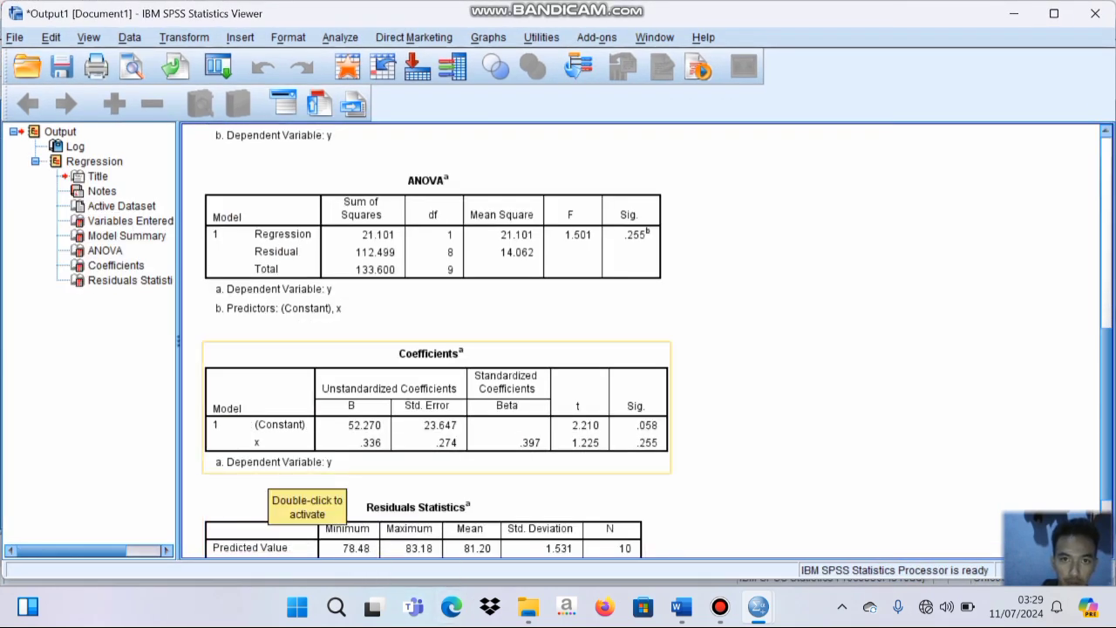
pyautogui.scroll(-3, 271, 515)
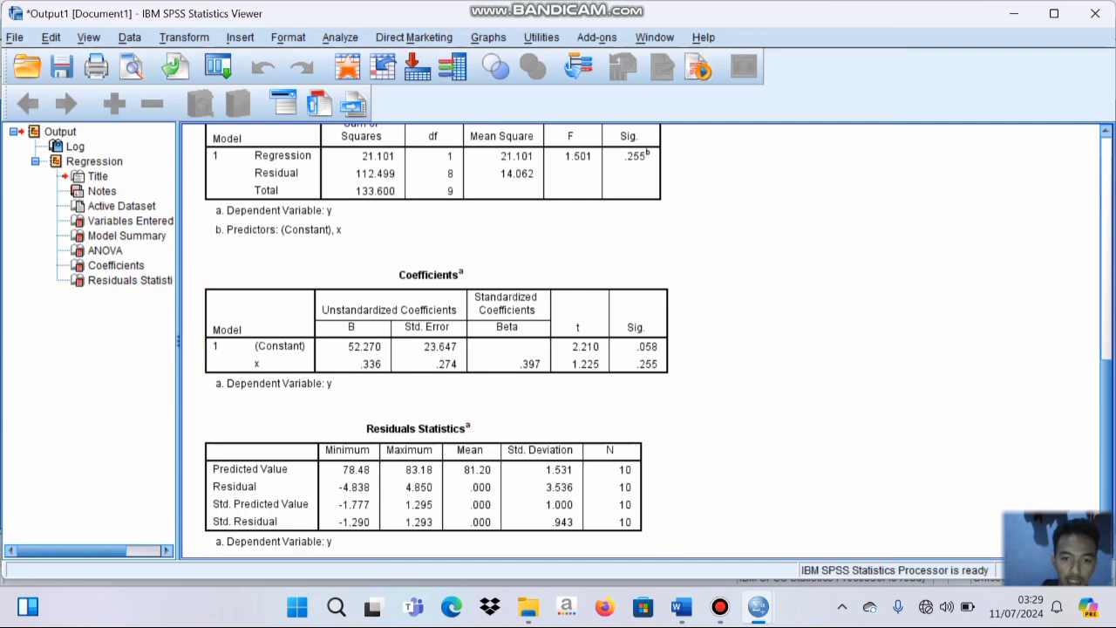
# Step: Run a legacy one-sample Kolmogorov-Smirnov test on the unstandardized residuals against the normal distribution
pyautogui.hotkey('alt', 'Tab')
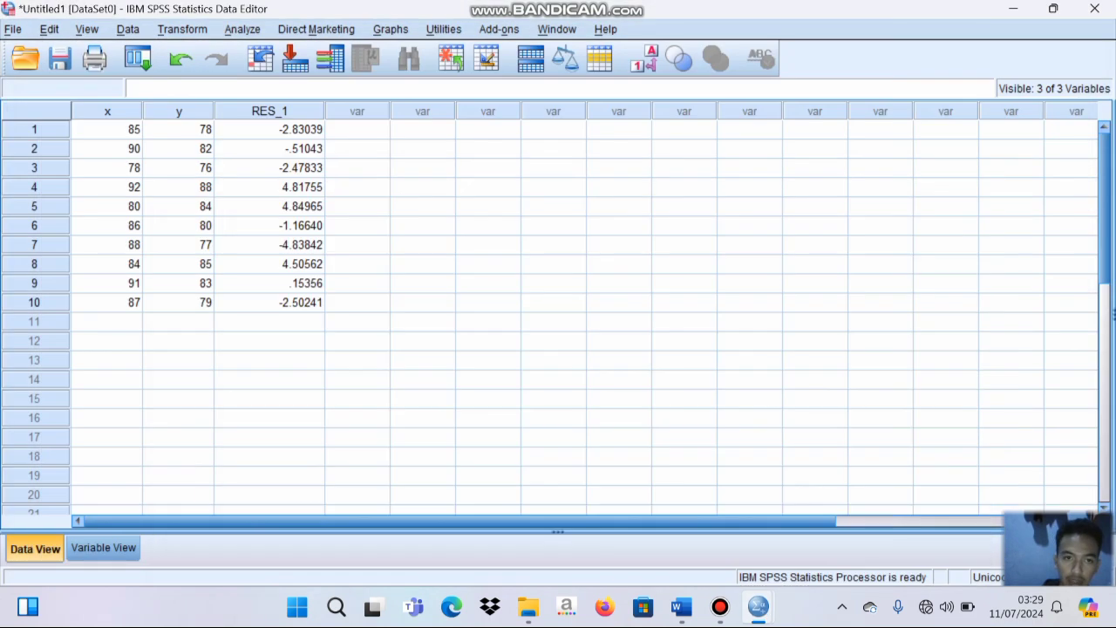
pyautogui.click(241, 28)
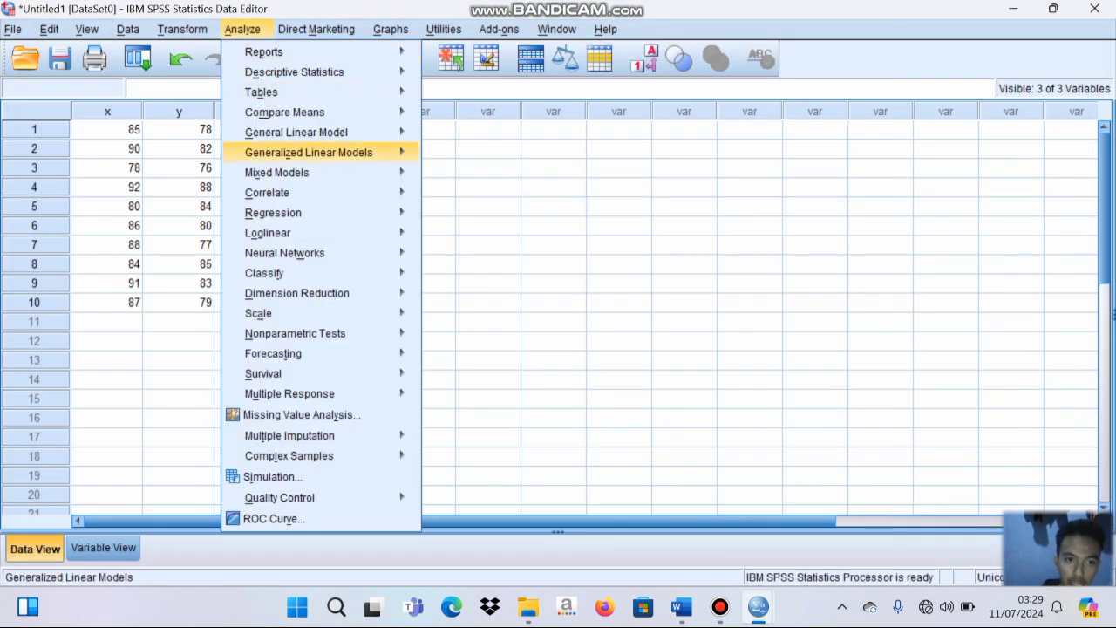
pyautogui.moveTo(323, 394)
pyautogui.moveTo(323, 333)
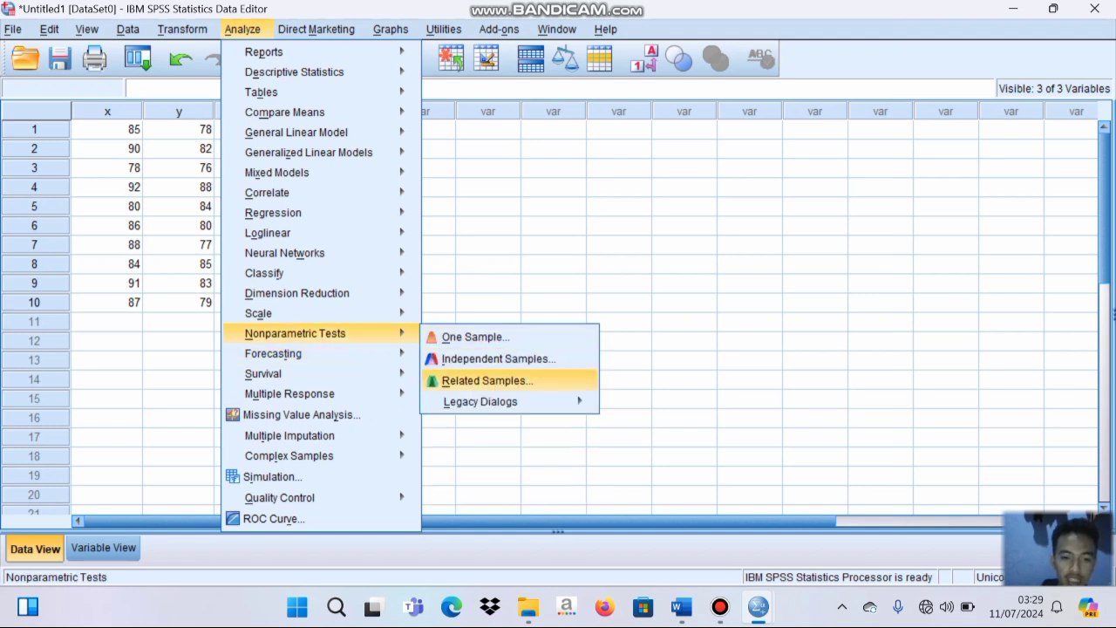
pyautogui.moveTo(480, 401)
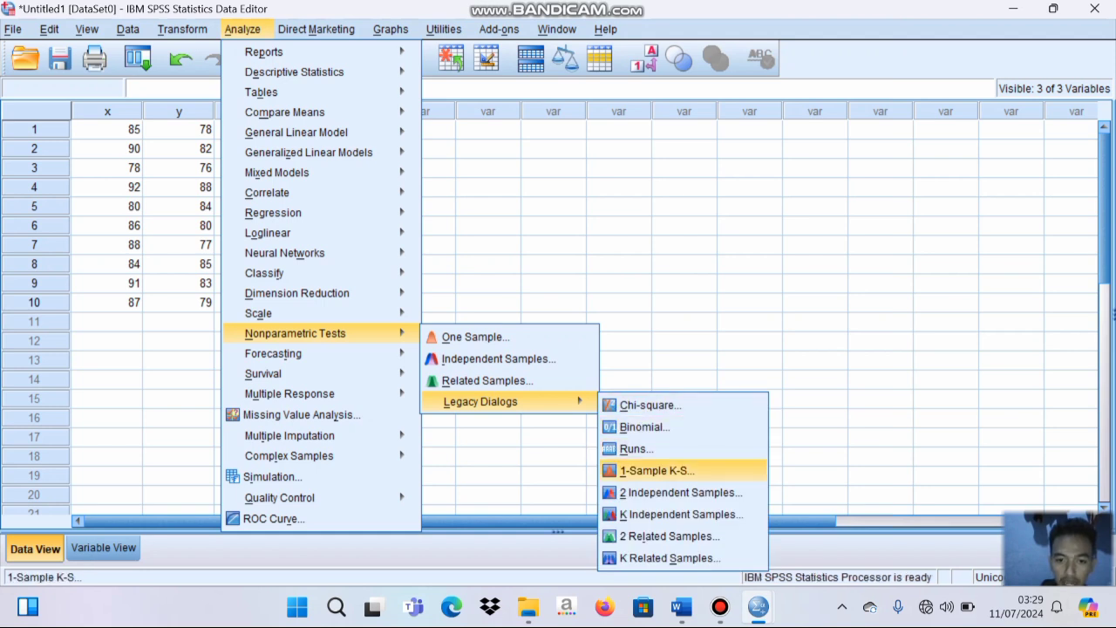
pyautogui.click(657, 470)
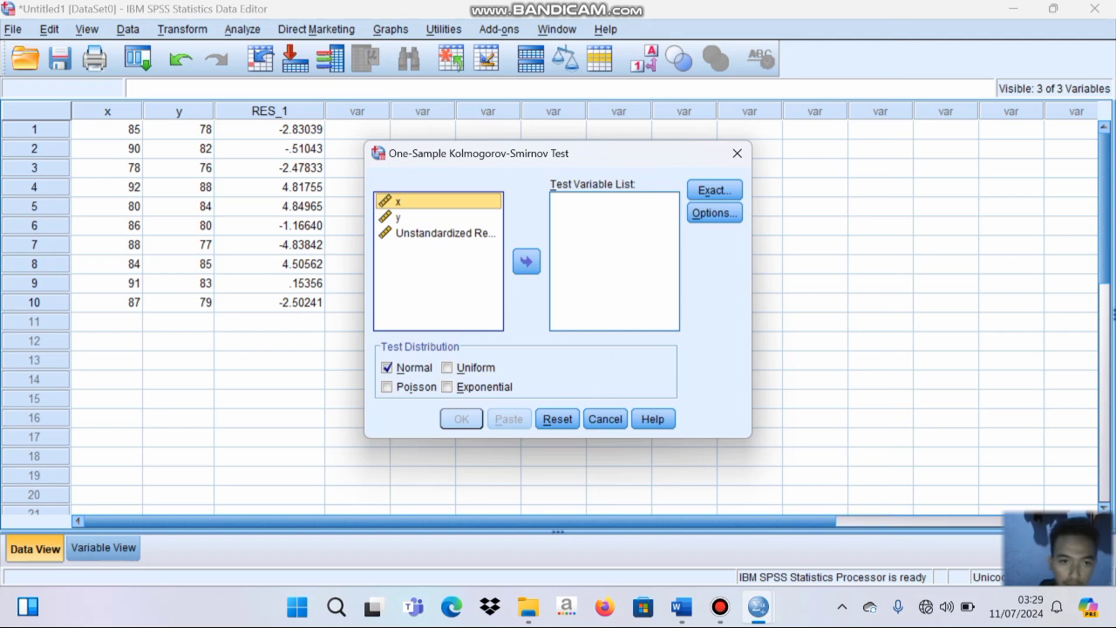
pyautogui.click(445, 233)
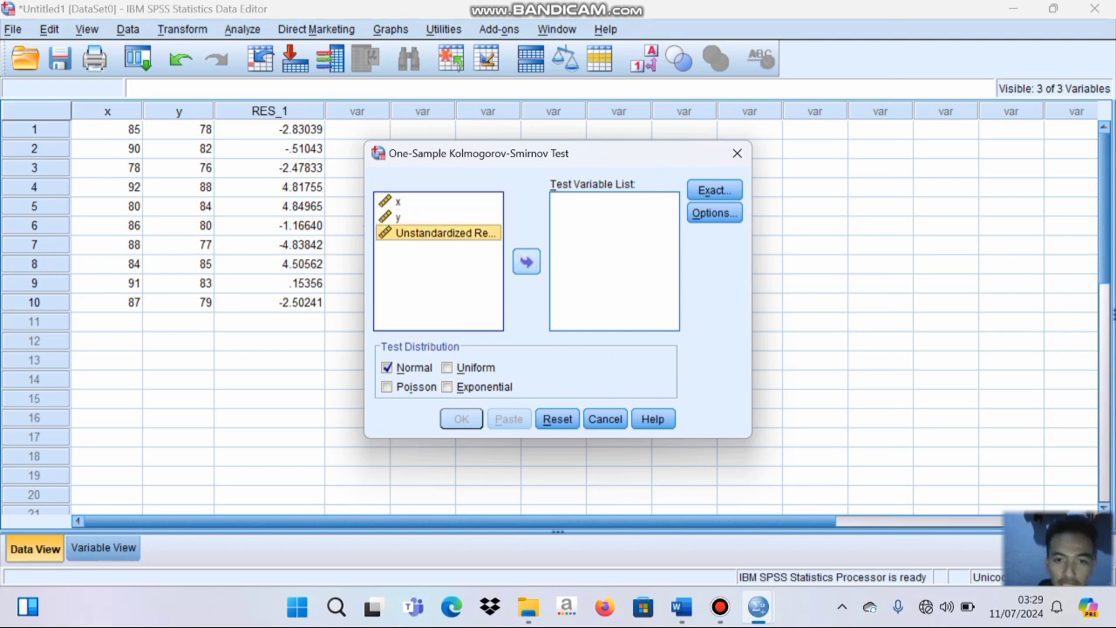
pyautogui.click(525, 262)
pyautogui.click(461, 419)
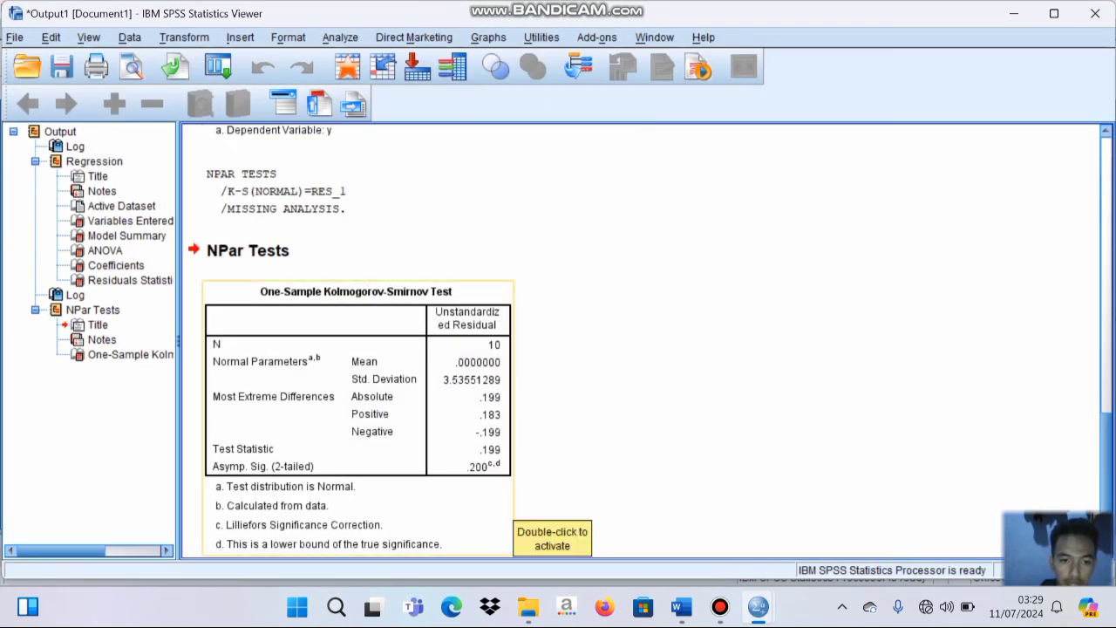
pyautogui.scroll(-1, 512, 504)
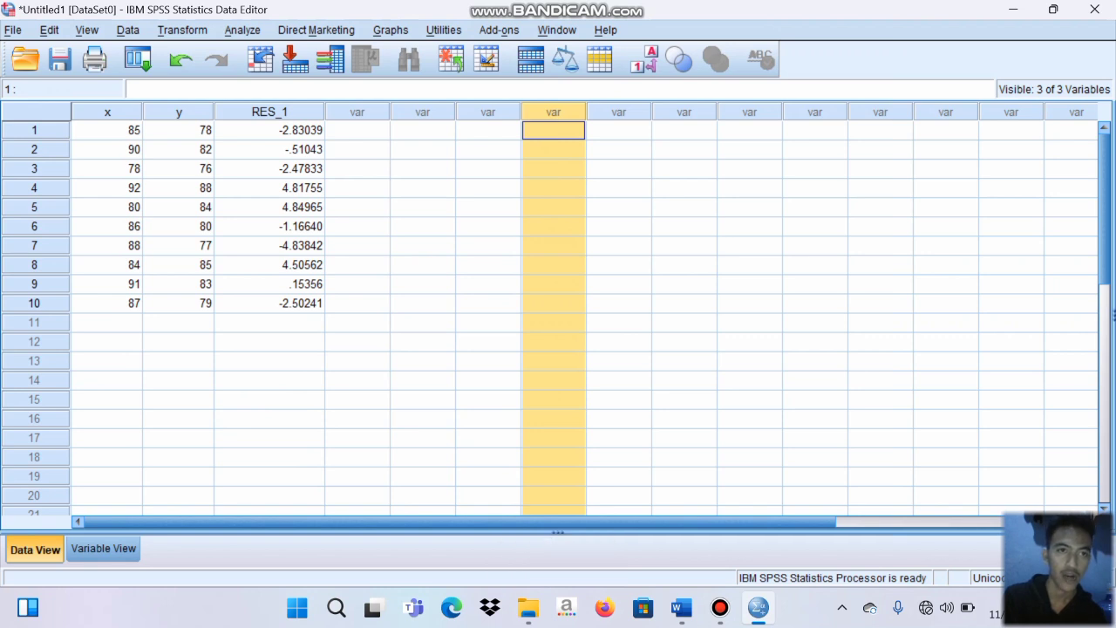
# Step: Set up an Explore descriptive analysis with x and y in the dependent list
pyautogui.click(243, 31)
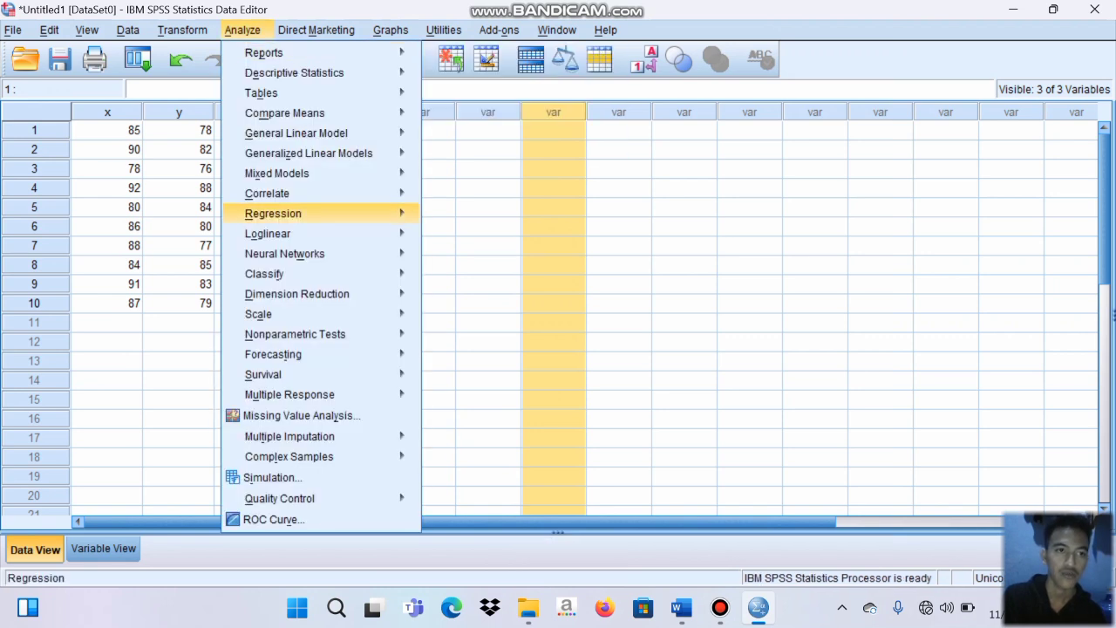
pyautogui.moveTo(285, 113)
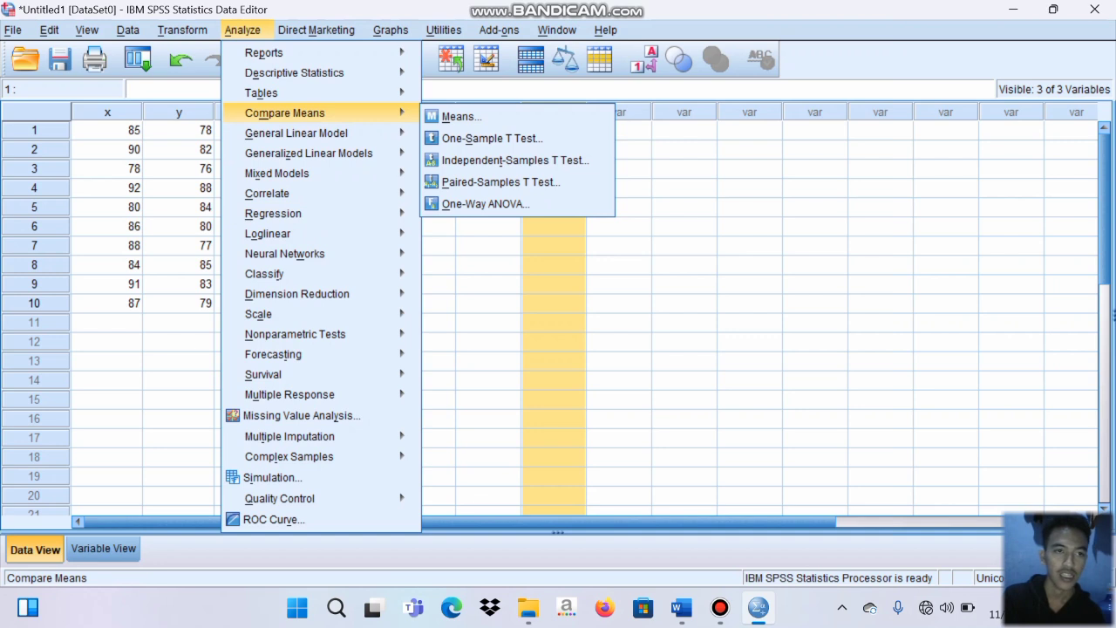
pyautogui.moveTo(262, 93)
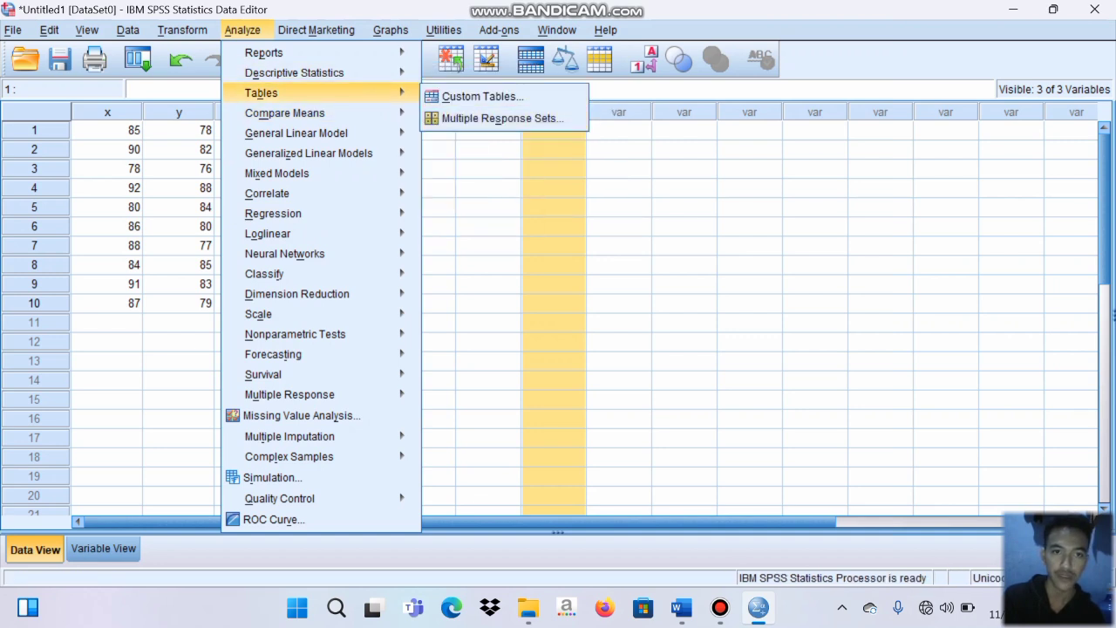
pyautogui.click(461, 119)
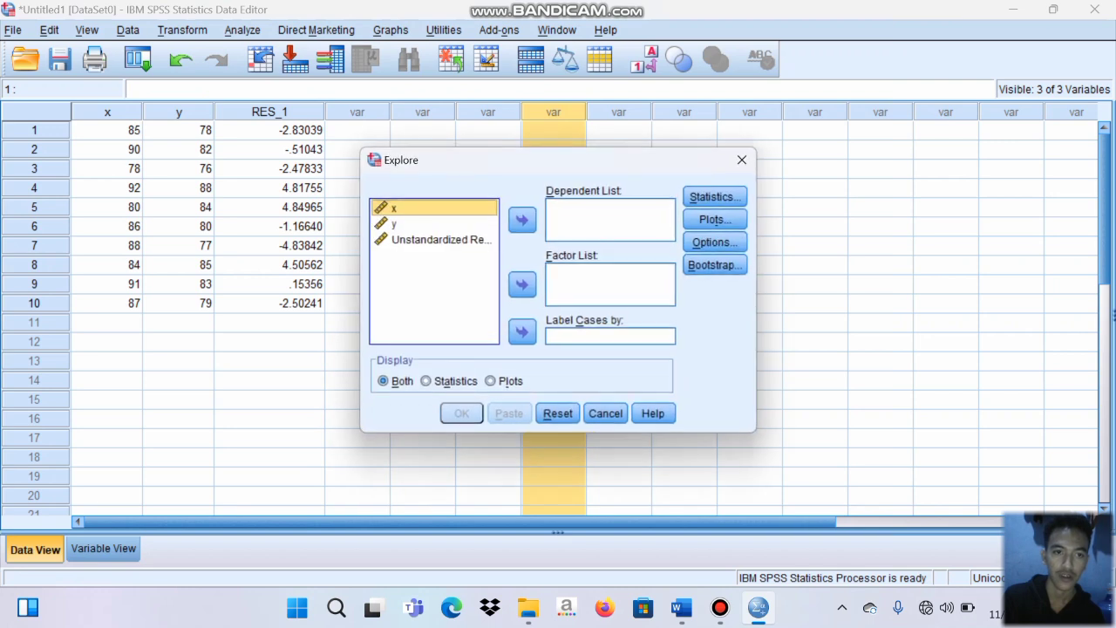
pyautogui.click(521, 219)
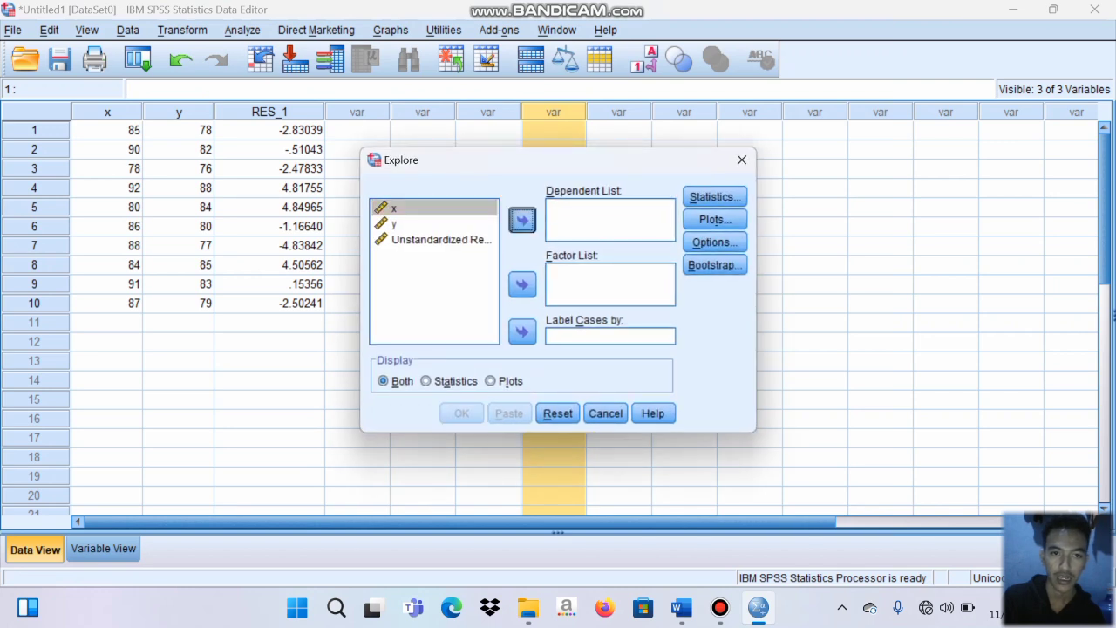
pyautogui.click(393, 207)
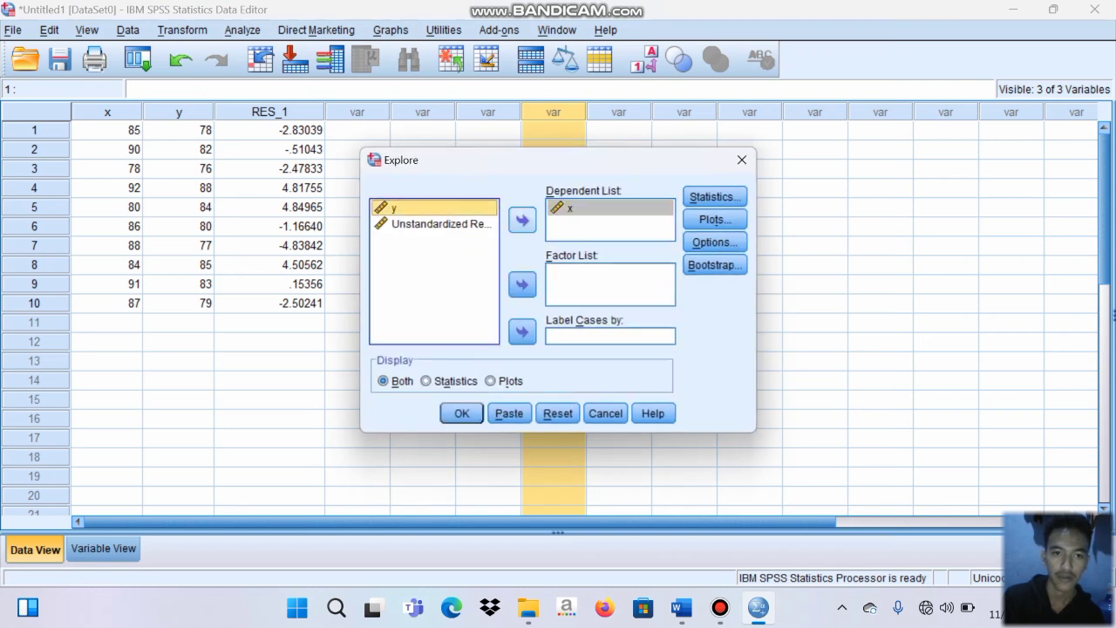
pyautogui.click(521, 220)
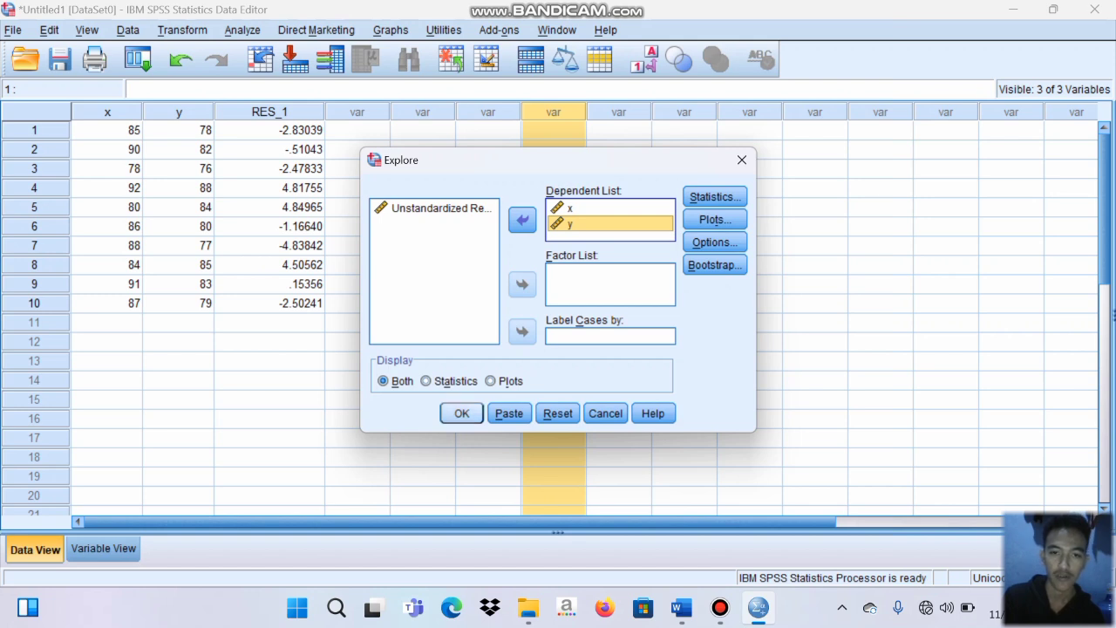
# Step: Enable normality plots with tests, run the Explore analysis and examine the Tests of Normality table
pyautogui.click(715, 219)
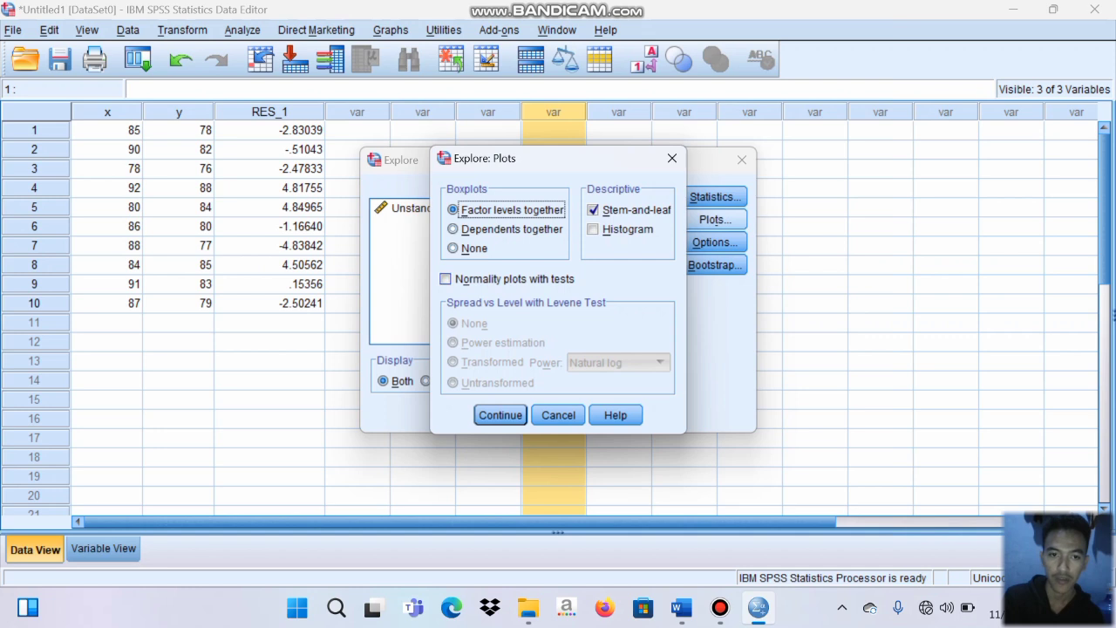
pyautogui.click(446, 280)
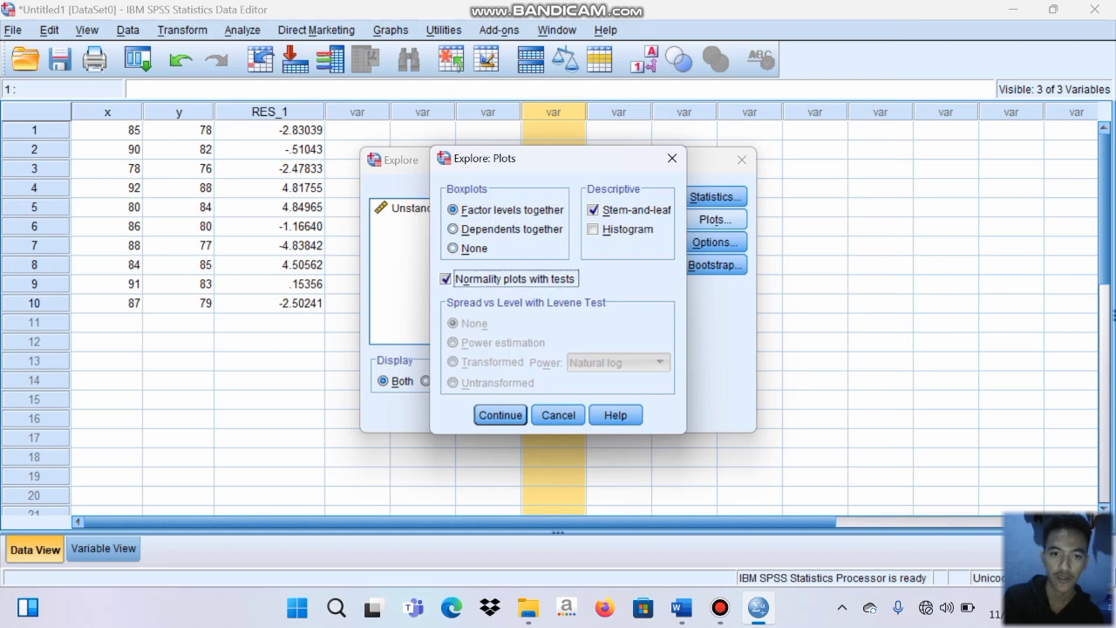
pyautogui.click(499, 414)
pyautogui.click(461, 413)
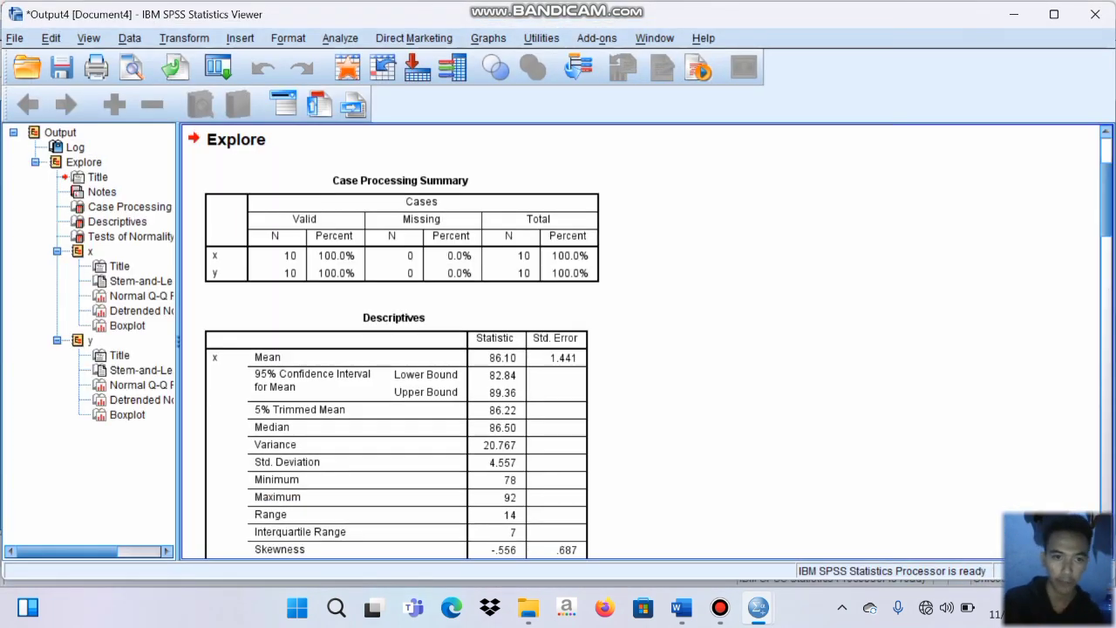
pyautogui.scroll(-10, 641, 340)
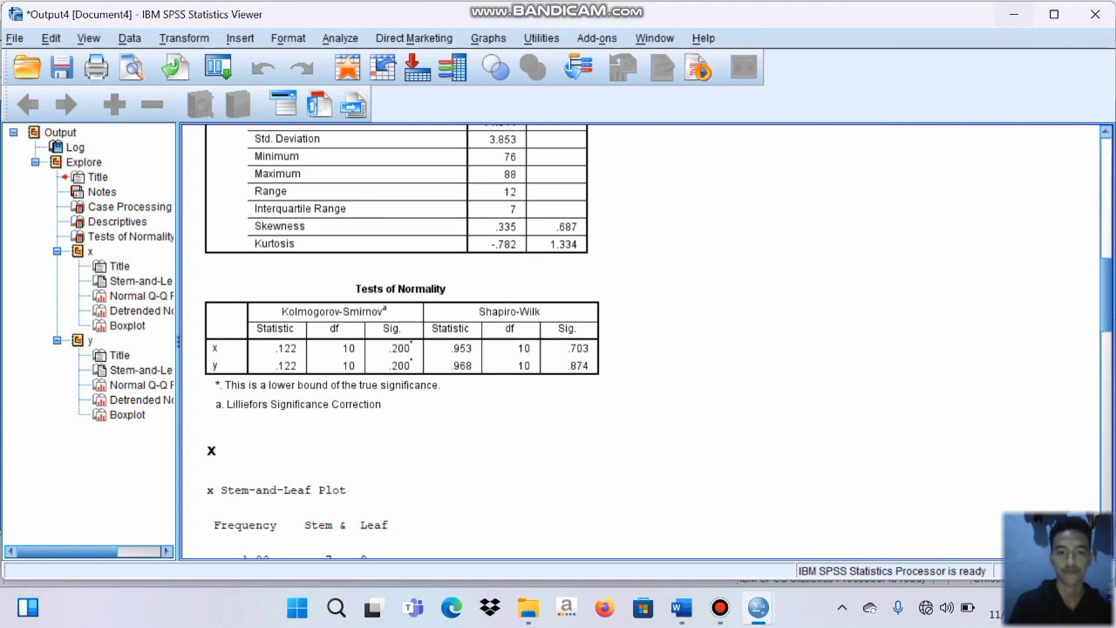
pyautogui.click(1013, 13)
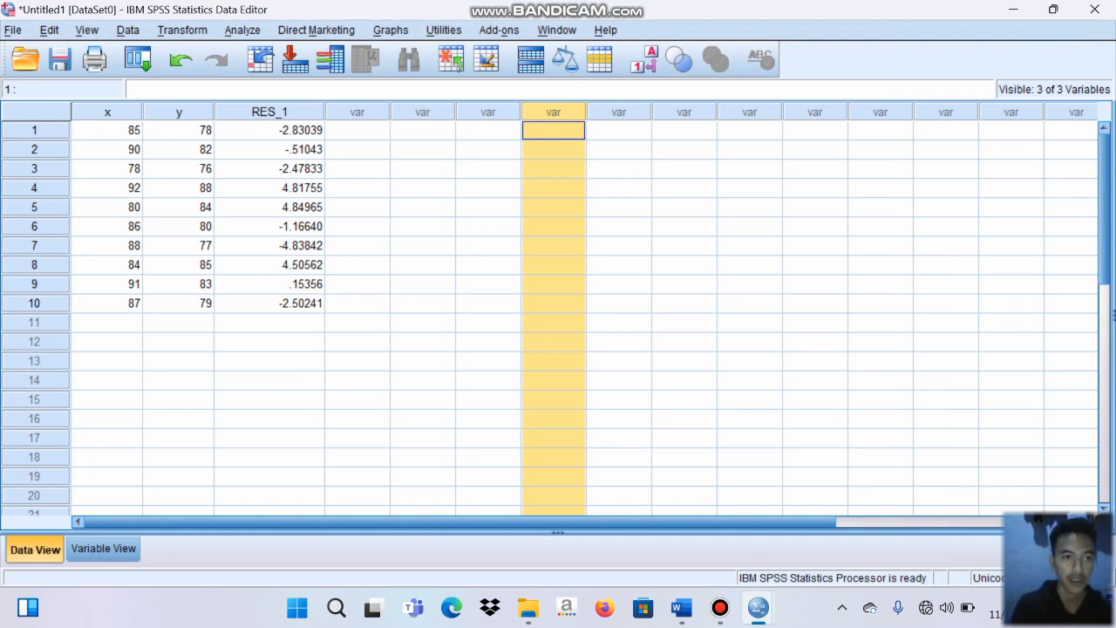
# Step: Rename the variable x as nilaipagi and the variable y as nilaimalam
pyautogui.click(242, 30)
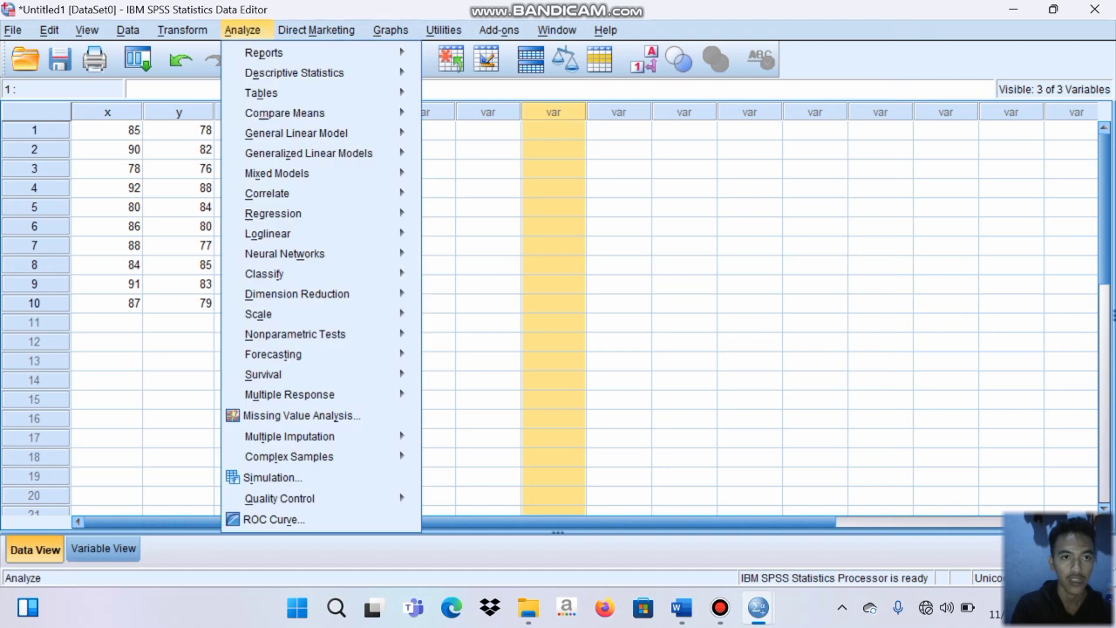
pyautogui.click(107, 150)
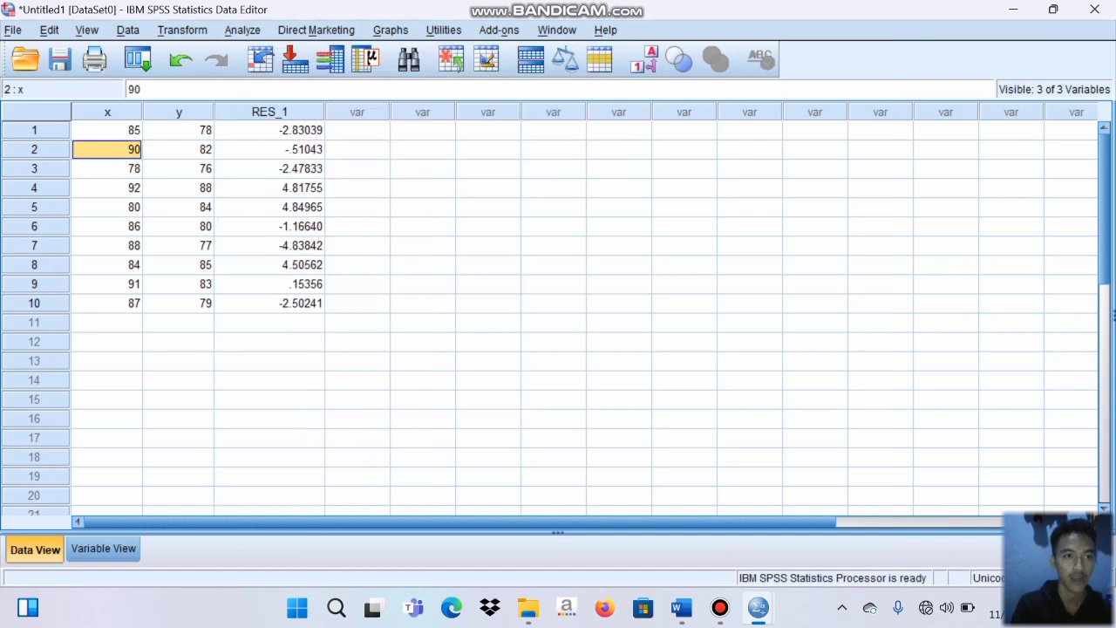
pyautogui.click(108, 113)
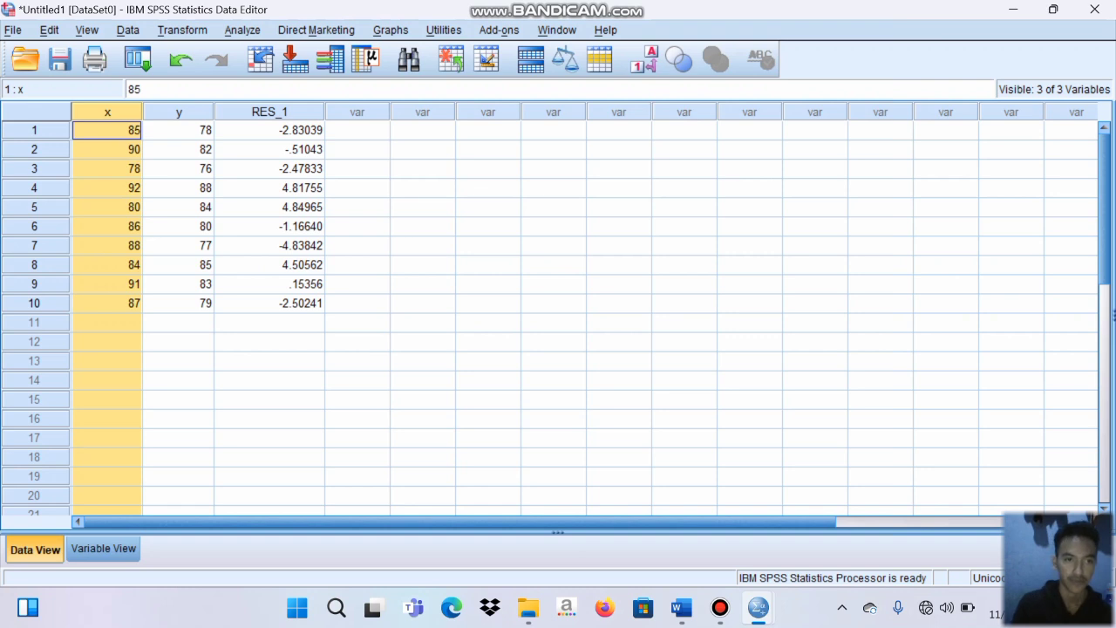
pyautogui.click(104, 549)
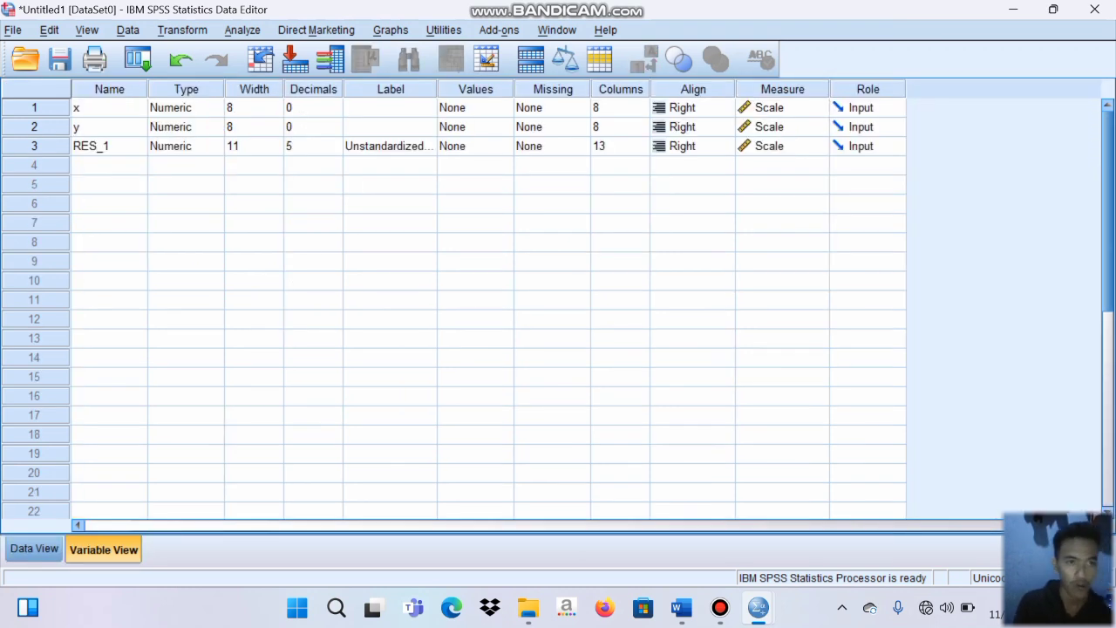
pyautogui.click(109, 108)
pyautogui.press('BackSpace')
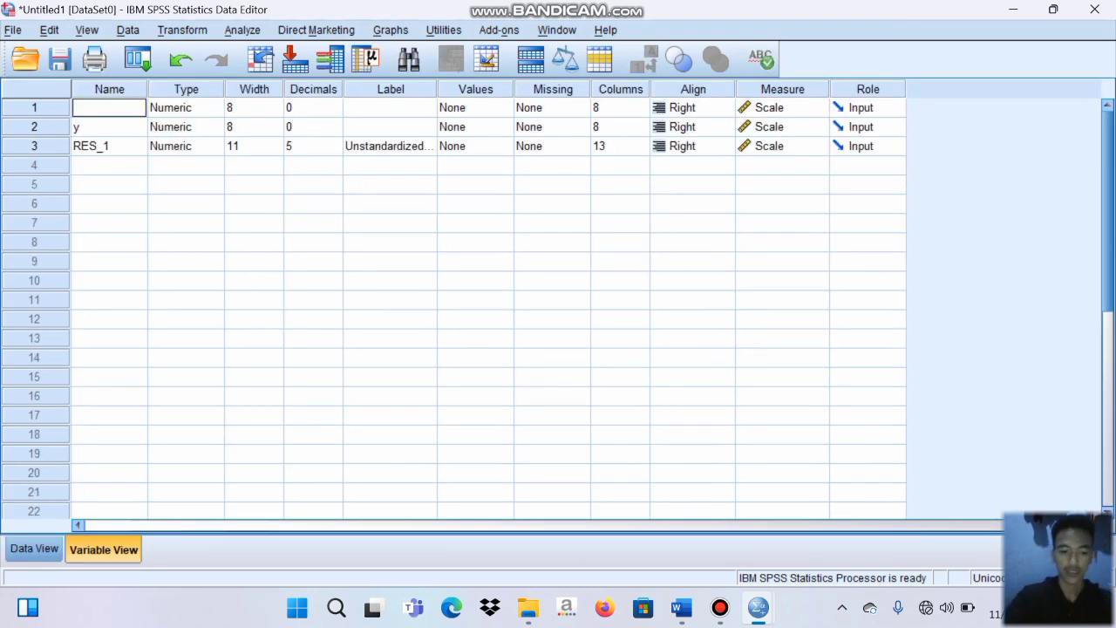
pyautogui.write('nilai')
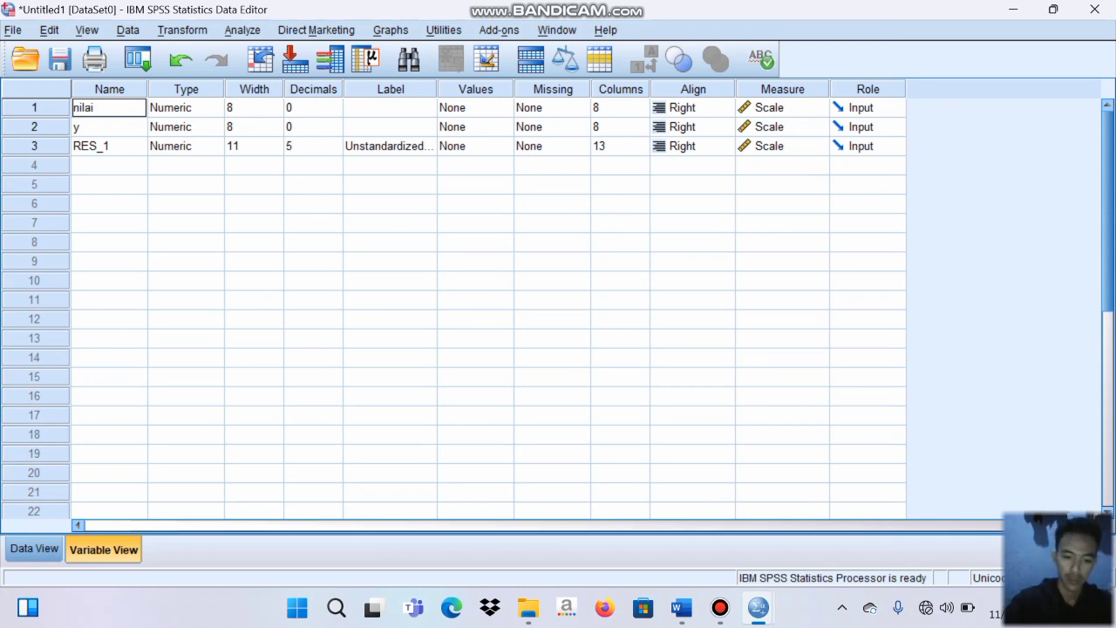
pyautogui.write('pago')
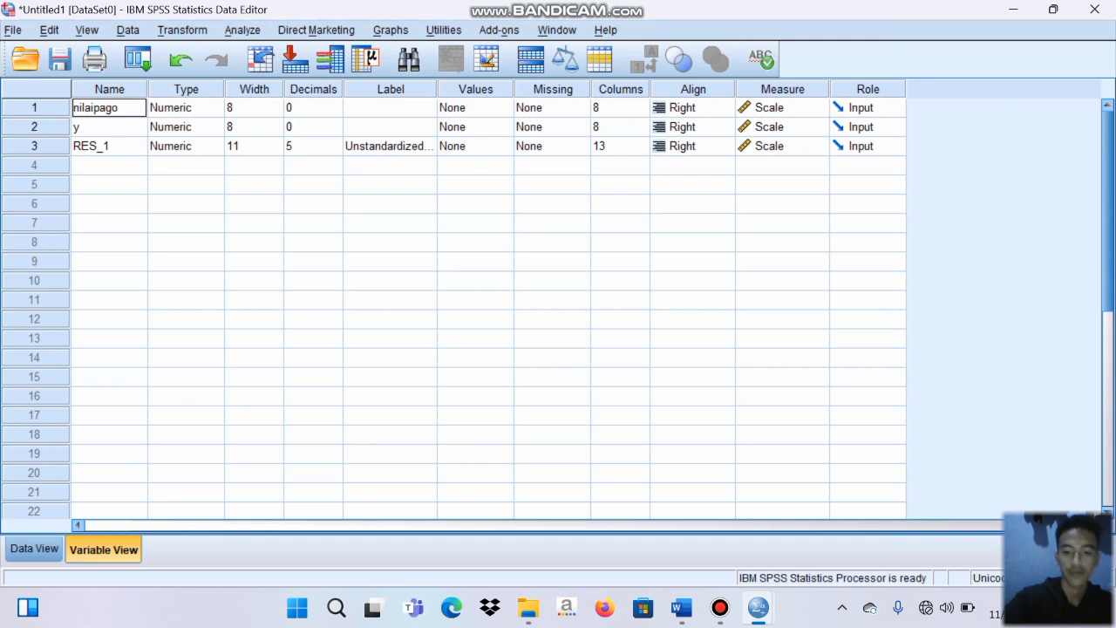
pyautogui.press('BackSpace')
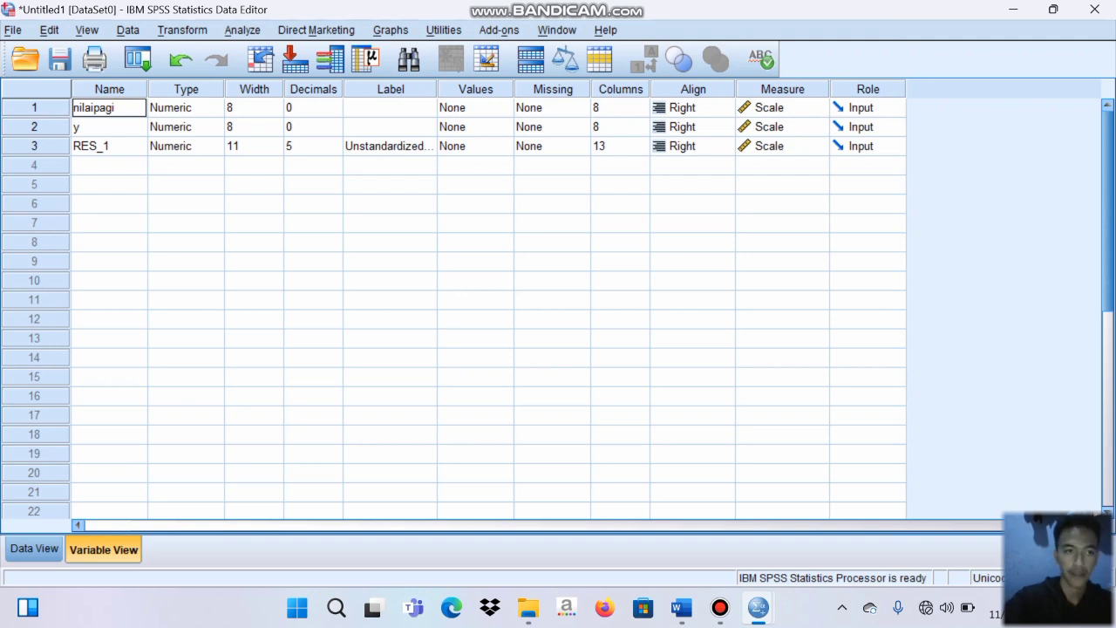
pyautogui.press('Return')
pyautogui.press('BackSpace')
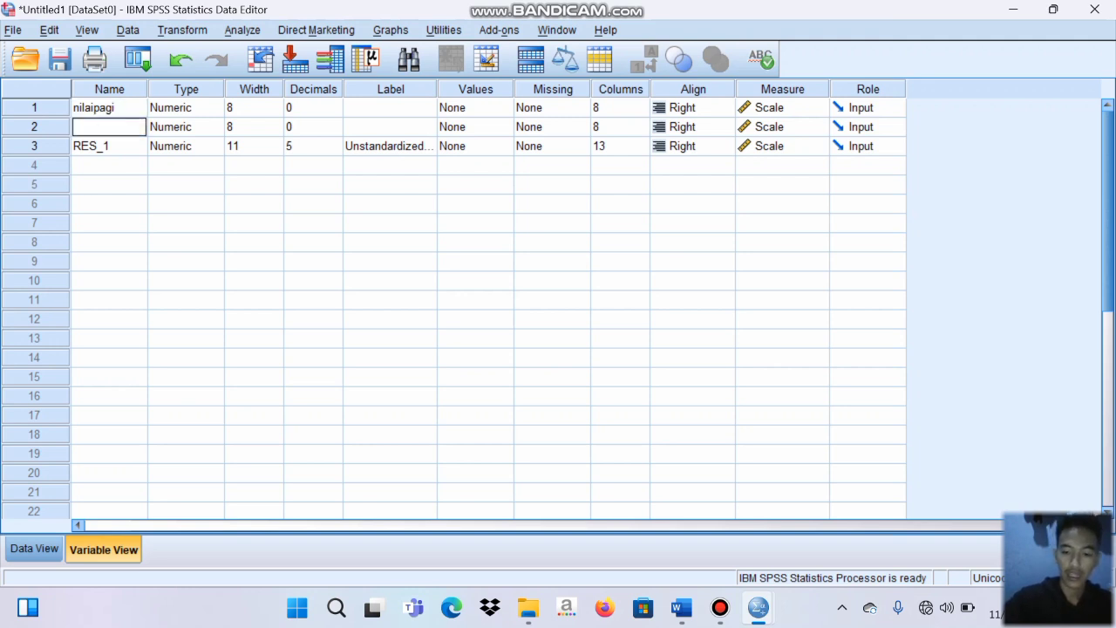
pyautogui.write('nilaimalam')
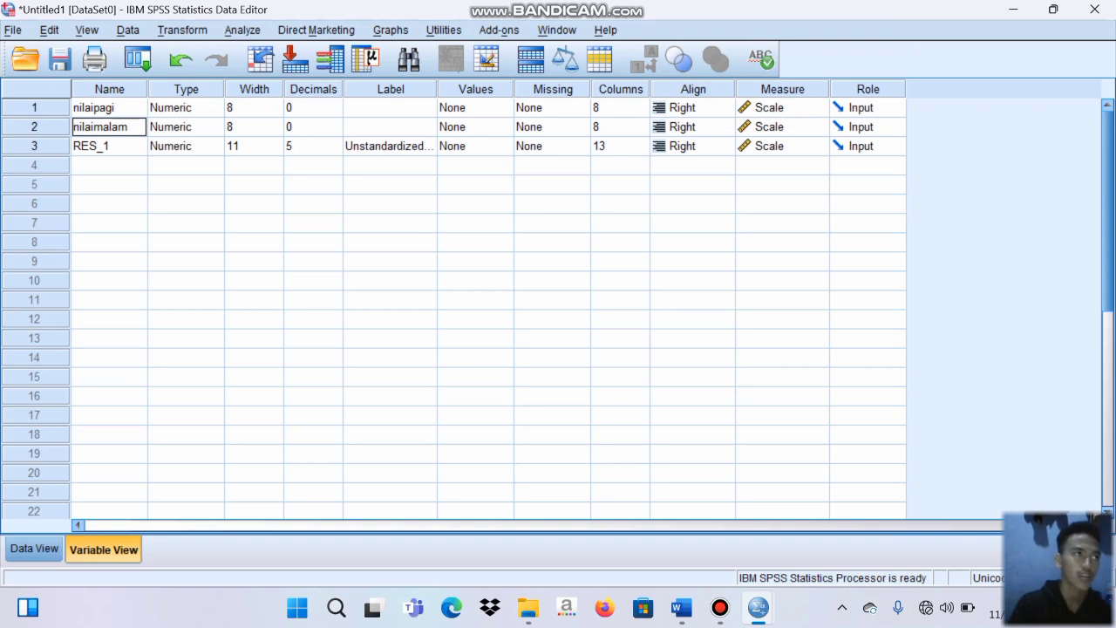
pyautogui.click(242, 31)
pyautogui.moveTo(183, 31)
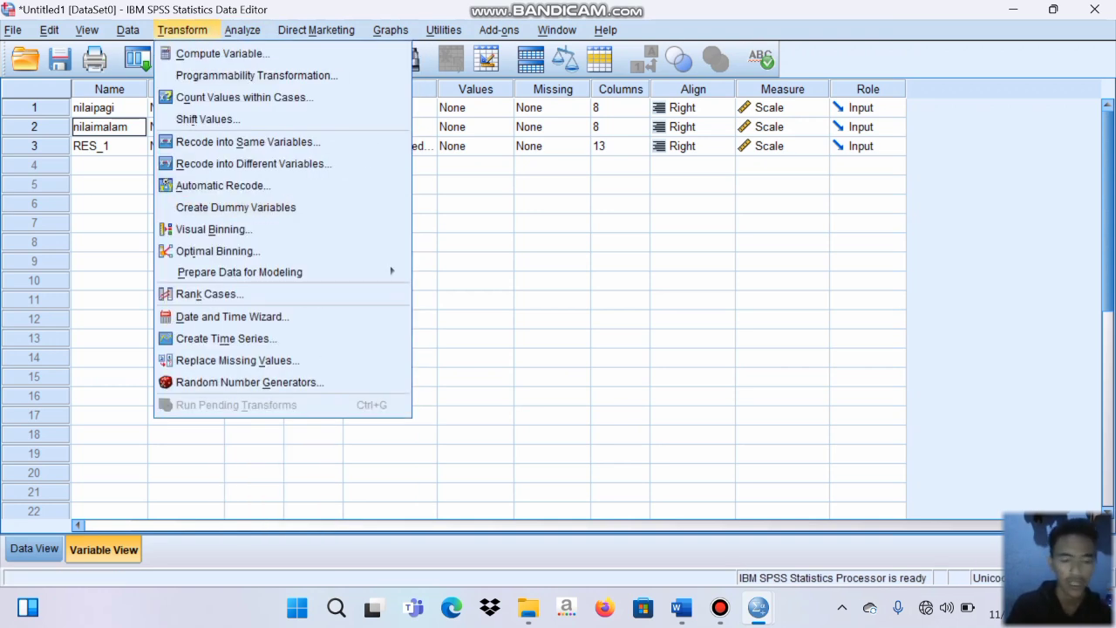
pyautogui.click(109, 204)
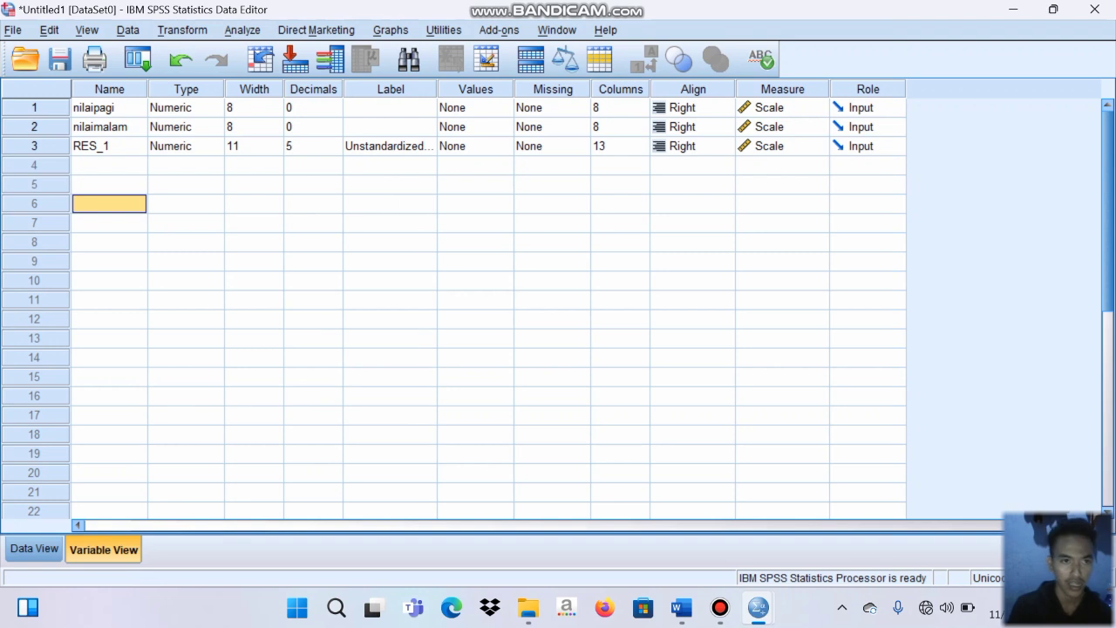
pyautogui.click(243, 30)
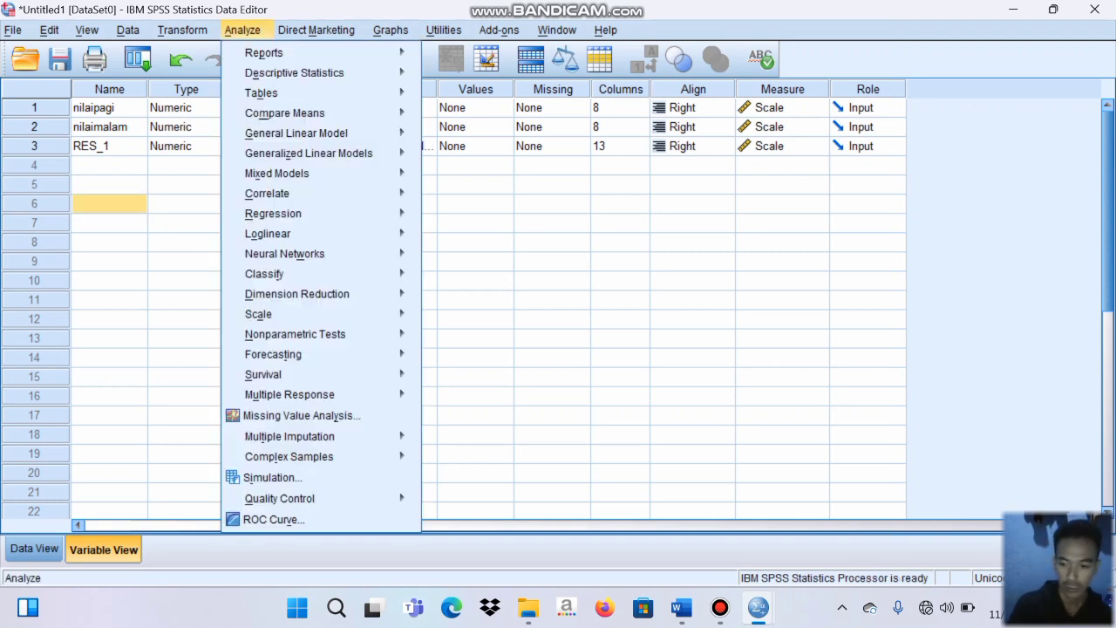
pyautogui.moveTo(349, 254)
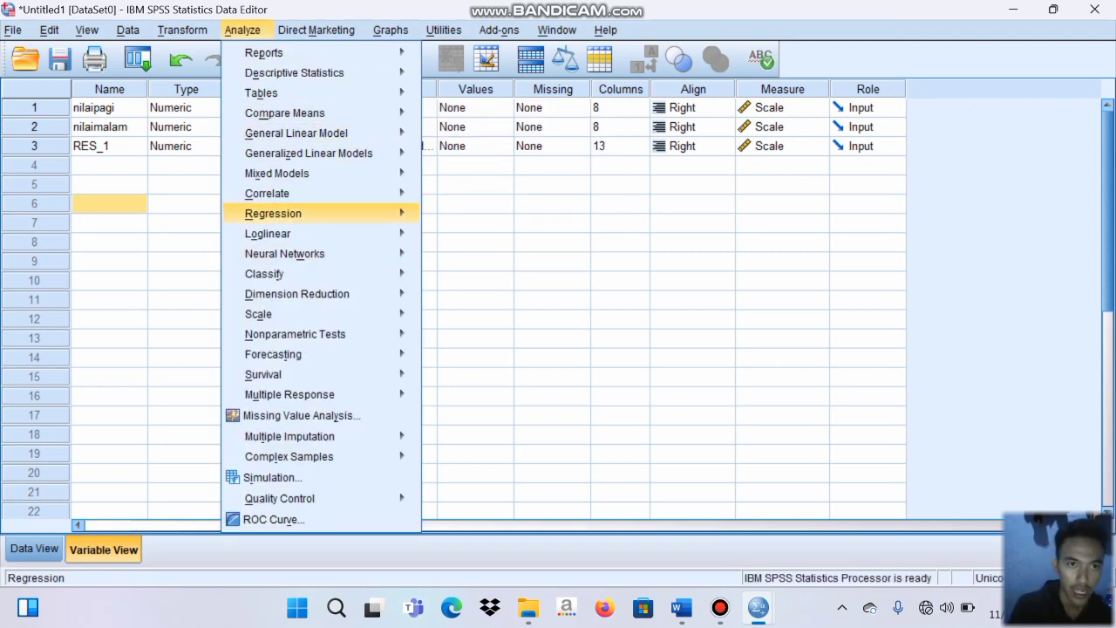
# Step: Run a paired-samples T test on the nilaipagi and nilaimalam pair and examine its output tables
pyautogui.moveTo(296, 394)
pyautogui.click(34, 549)
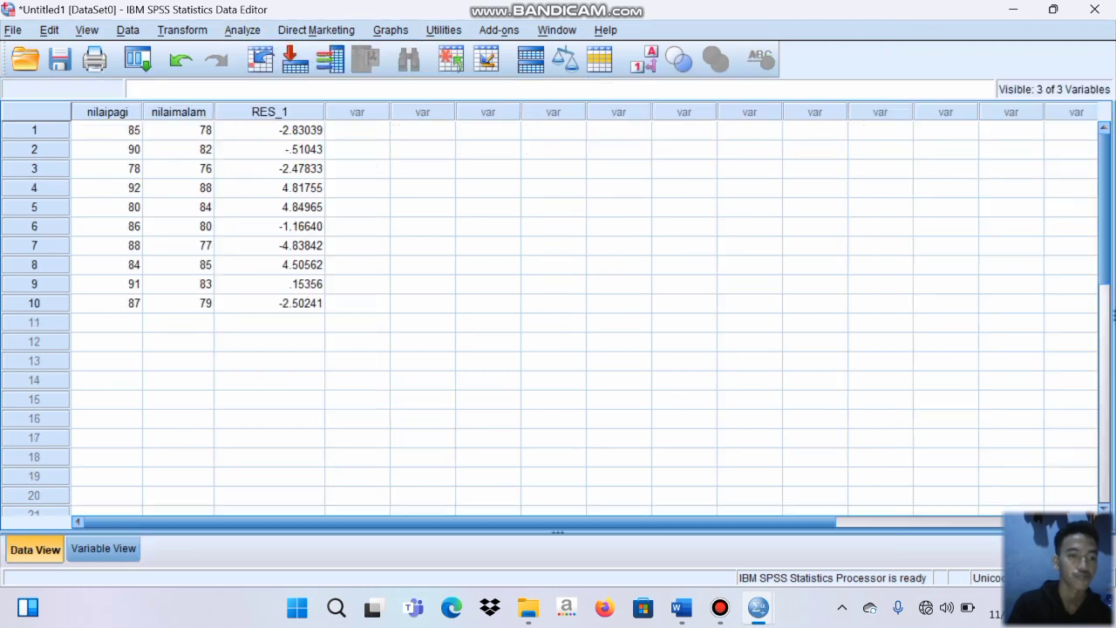
pyautogui.click(243, 30)
pyautogui.moveTo(243, 31)
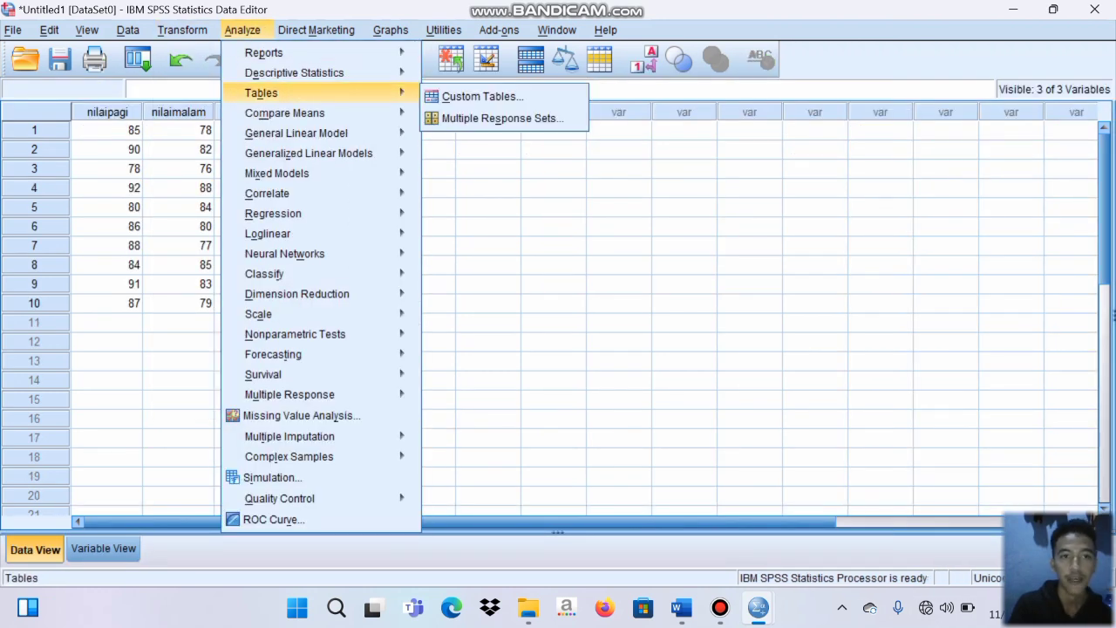
pyautogui.moveTo(309, 152)
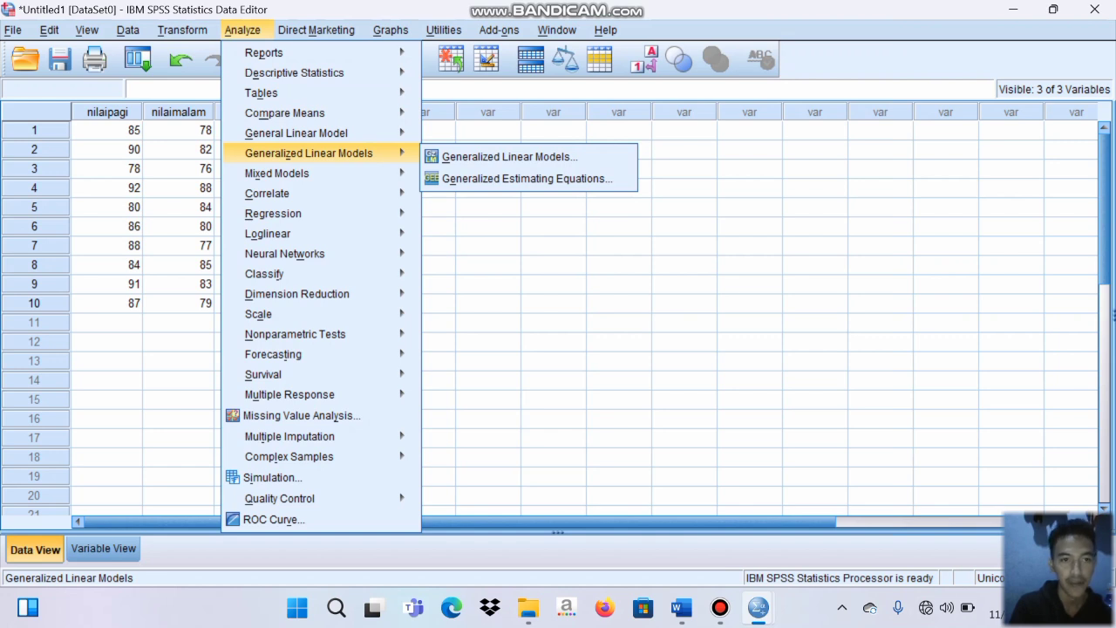
pyautogui.moveTo(286, 112)
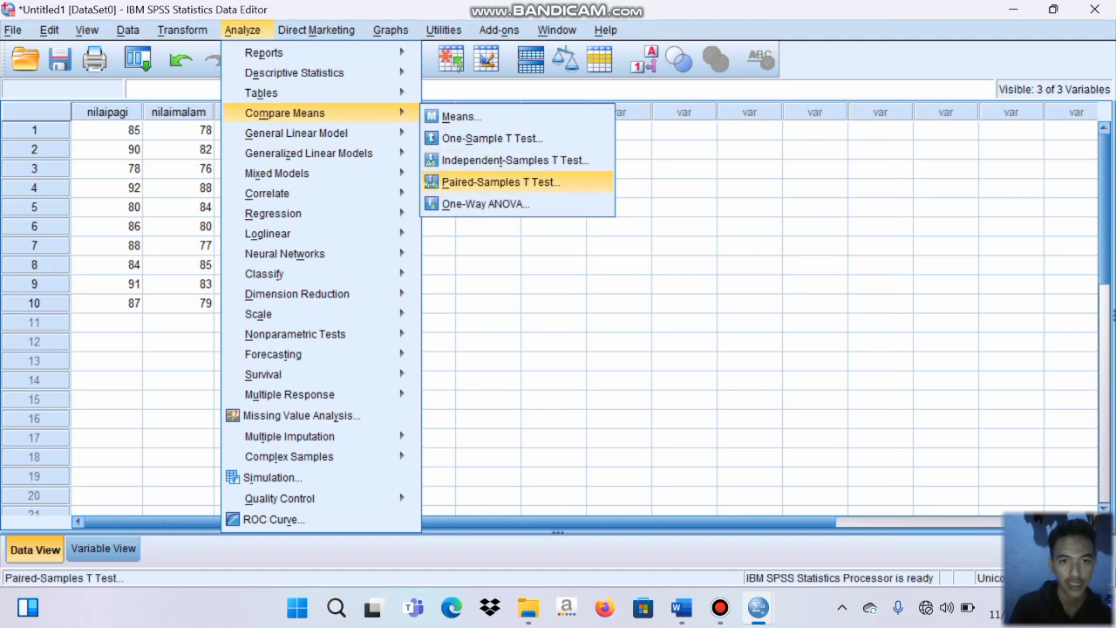
pyautogui.click(501, 182)
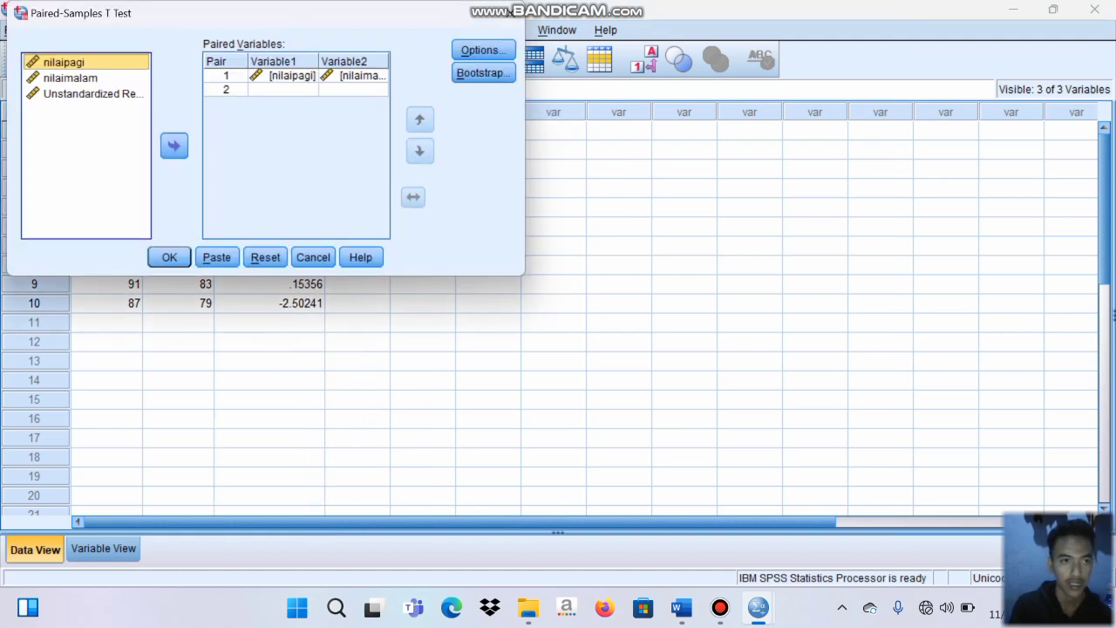
pyautogui.click(170, 258)
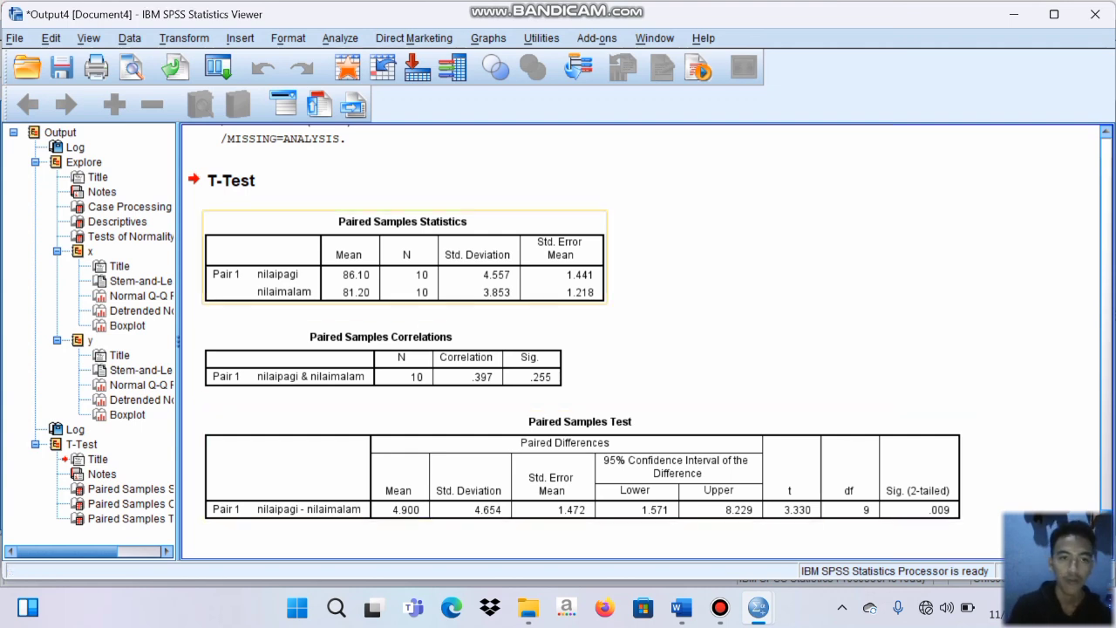
pyautogui.click(1013, 14)
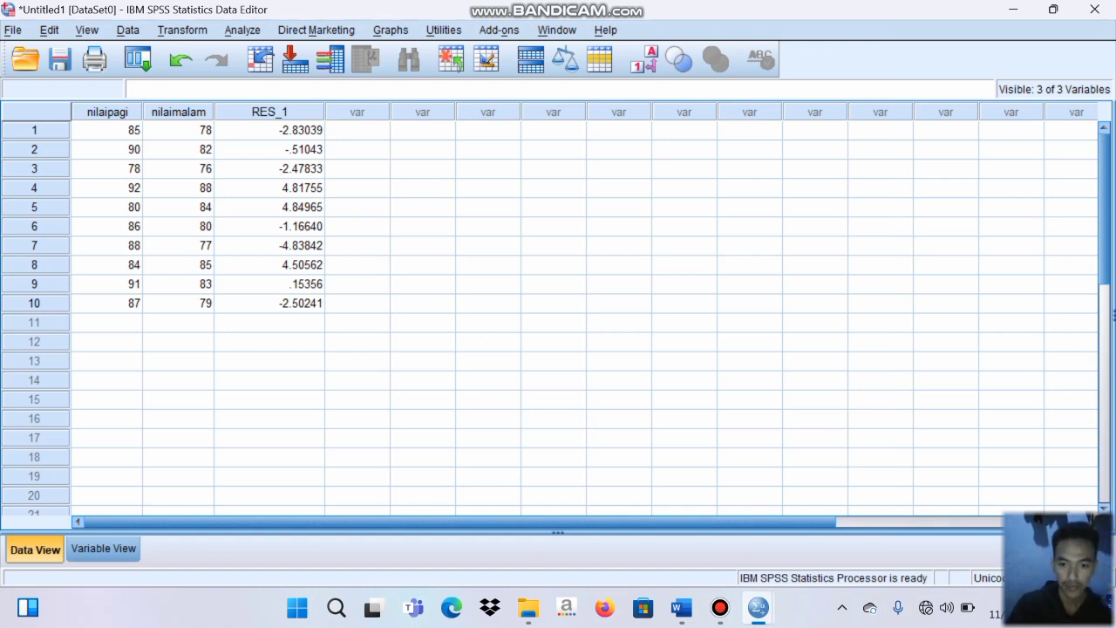
pyautogui.moveTo(757, 608)
pyautogui.click(860, 519)
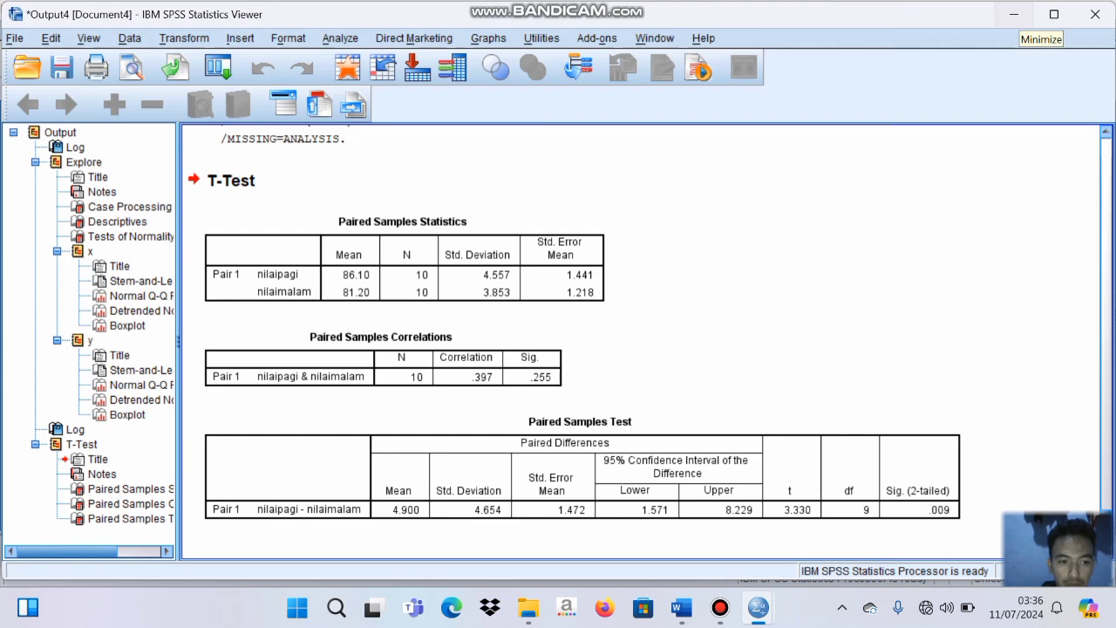
pyautogui.click(1054, 13)
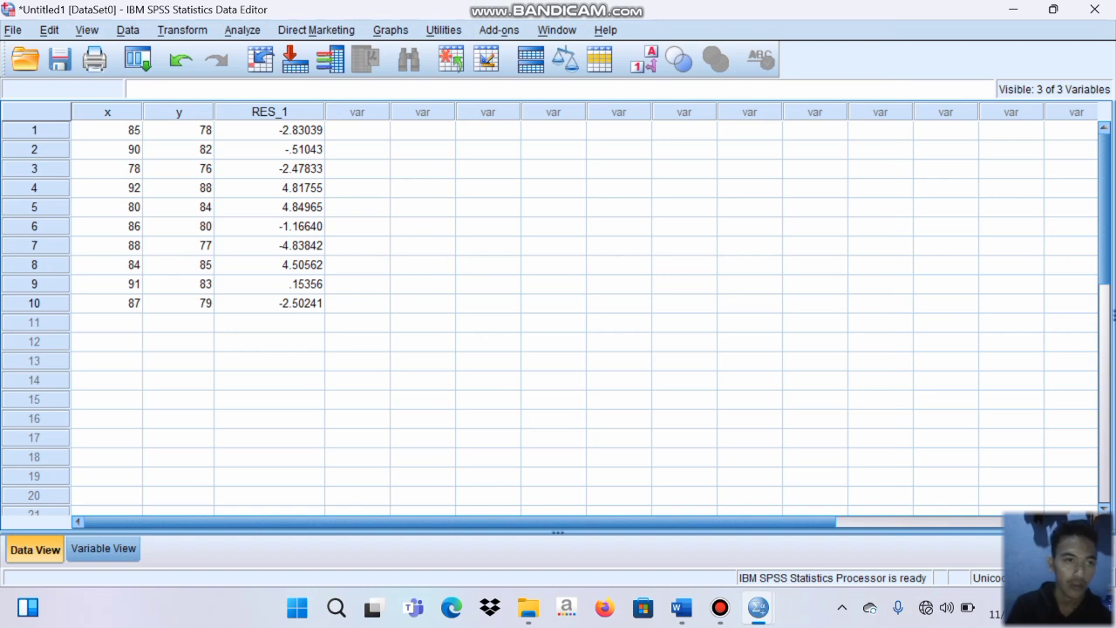
# Step: Run a two-tailed bivariate Pearson correlation between religusivitass (x) and argusivitas (y) with significant correlations flagged
pyautogui.click(242, 29)
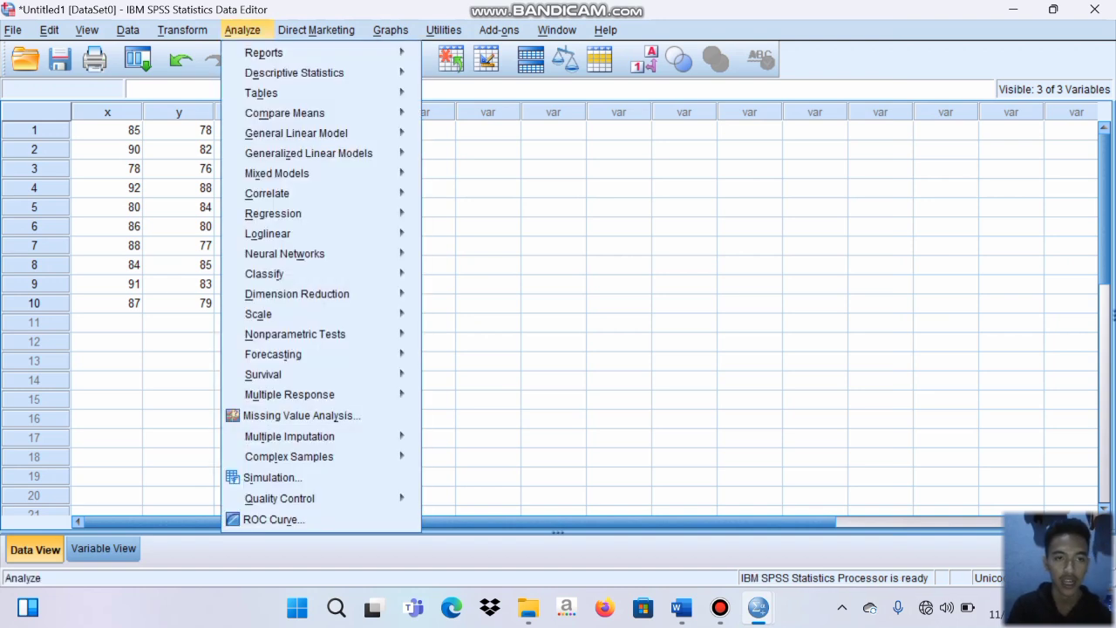
pyautogui.moveTo(270, 193)
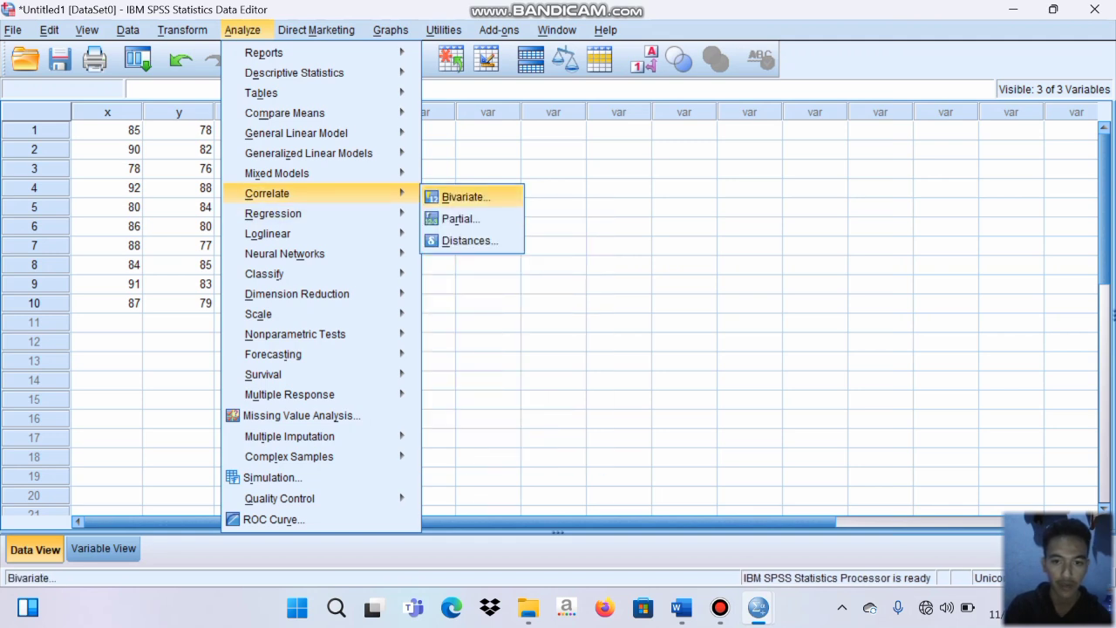
pyautogui.click(465, 197)
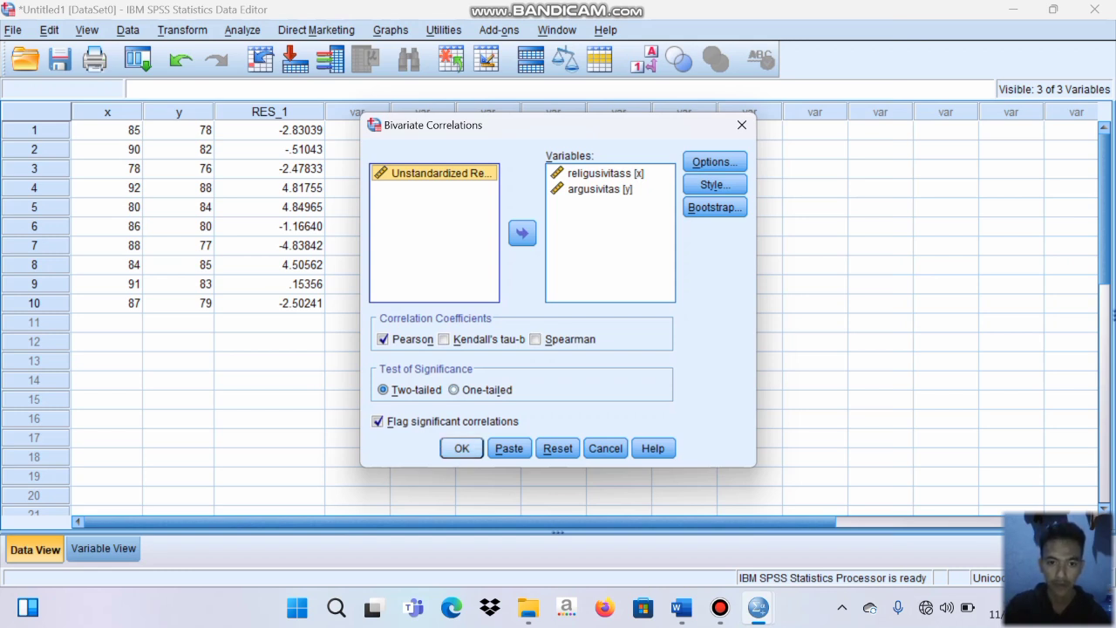
pyautogui.click(462, 449)
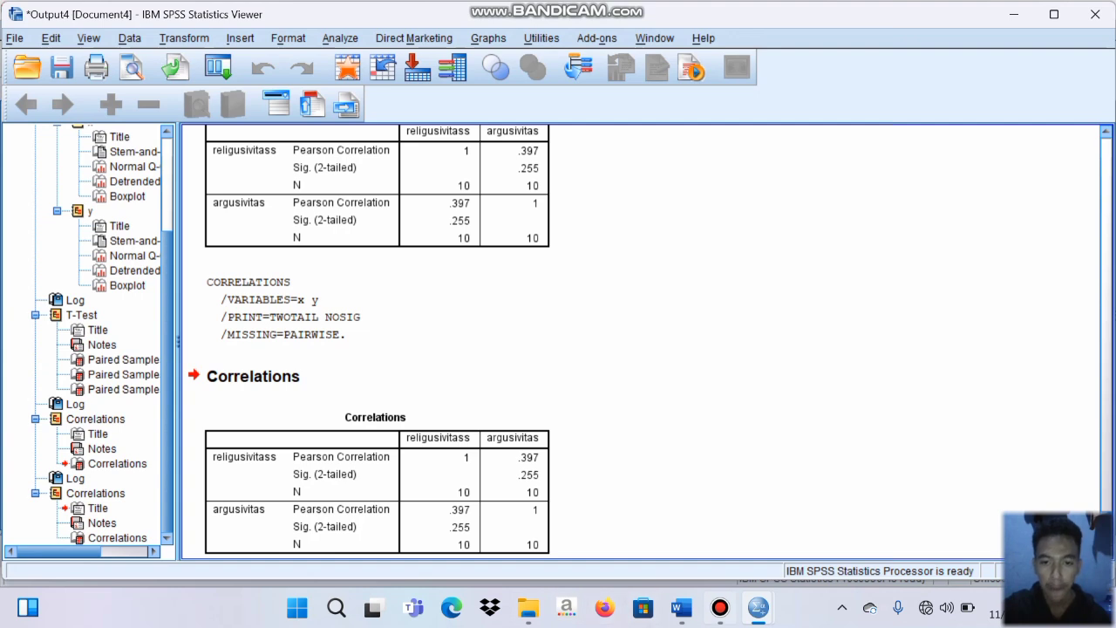
pyautogui.moveTo(720, 608)
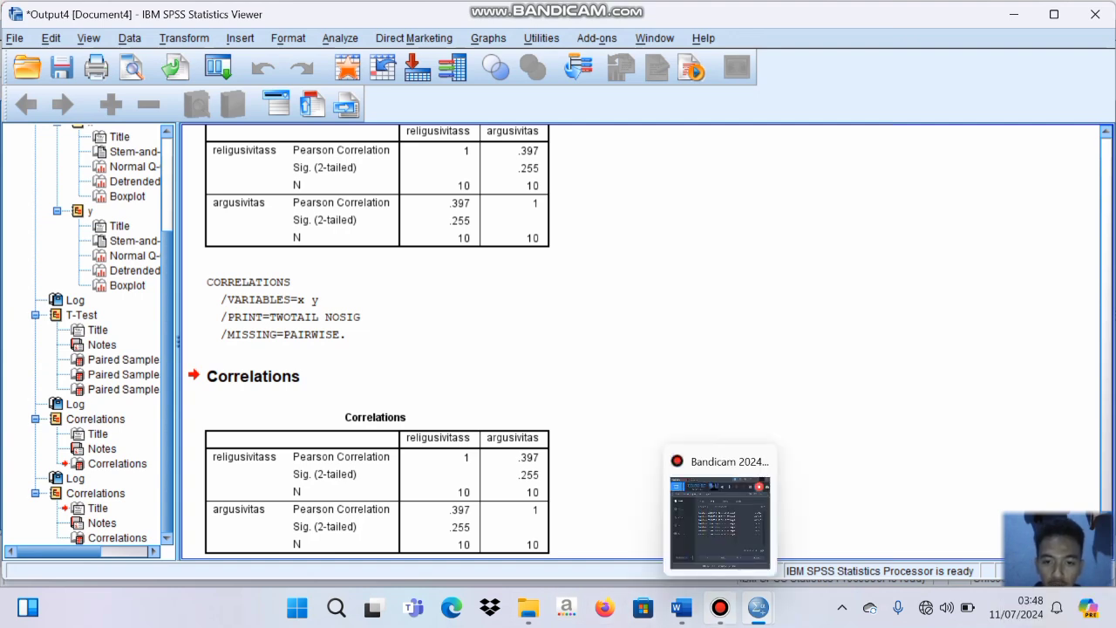